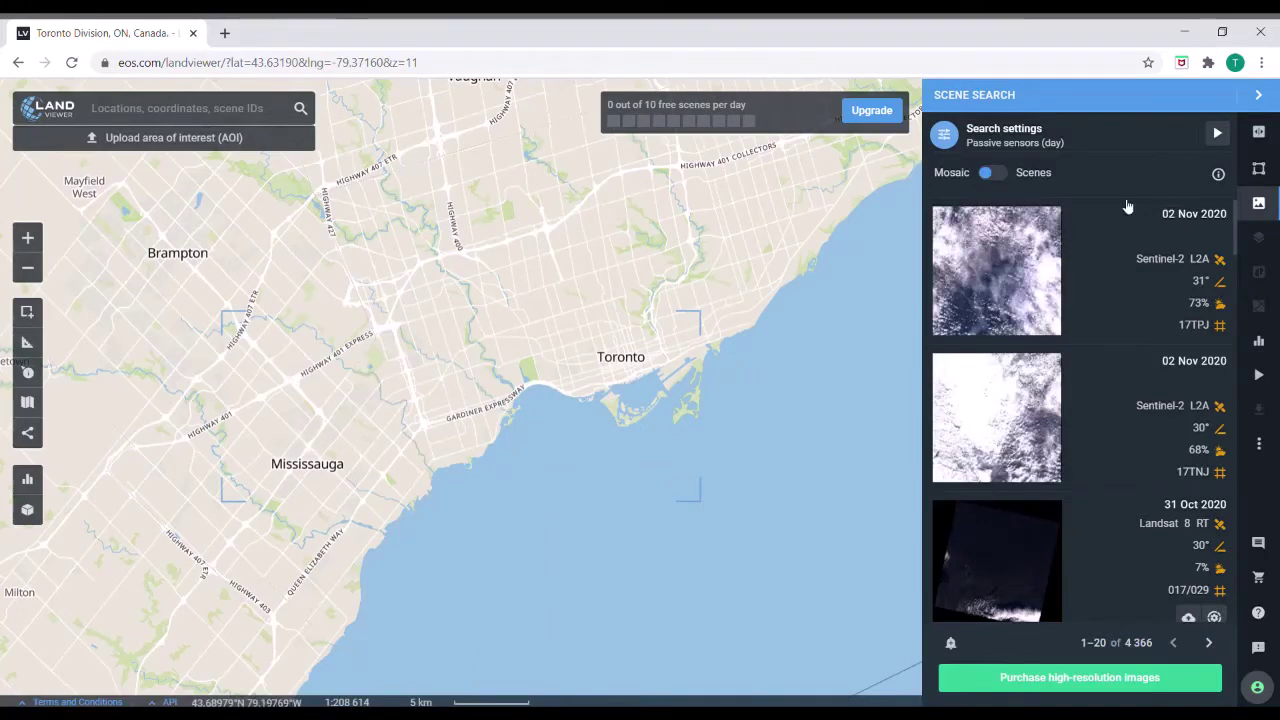
# Step: Hide the scene search results and zoom to the Highway 401 and Highway 400 area north-west of Toronto
pyautogui.click(1258, 97)
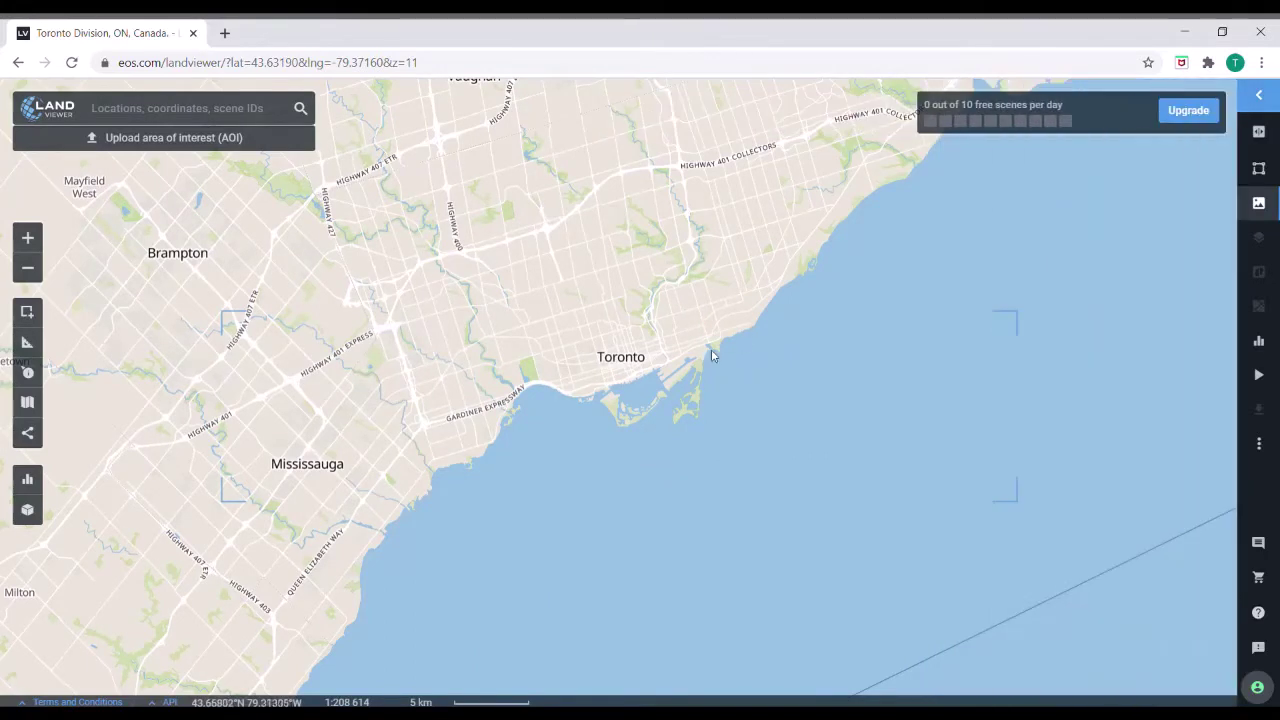
pyautogui.moveTo(711, 349); pyautogui.dragTo(854, 483)
pyautogui.moveTo(659, 435); pyautogui.dragTo(746, 417)
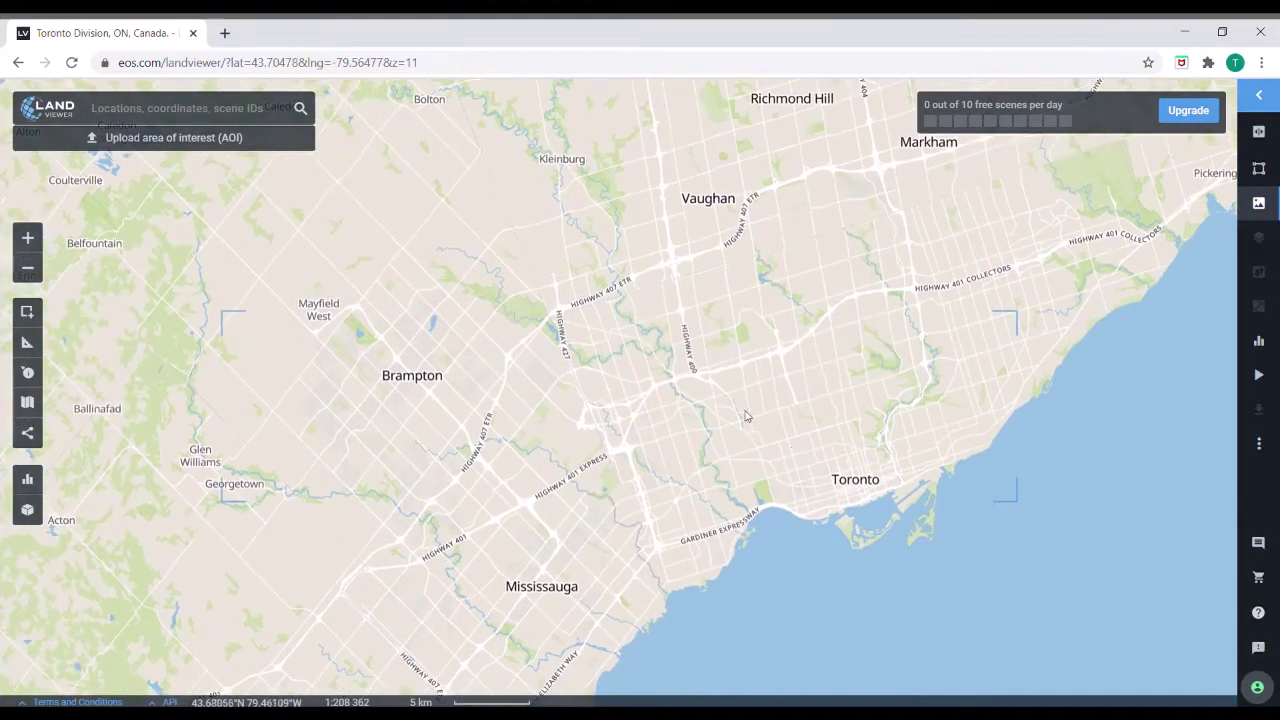
pyautogui.scroll(3, 746, 417)
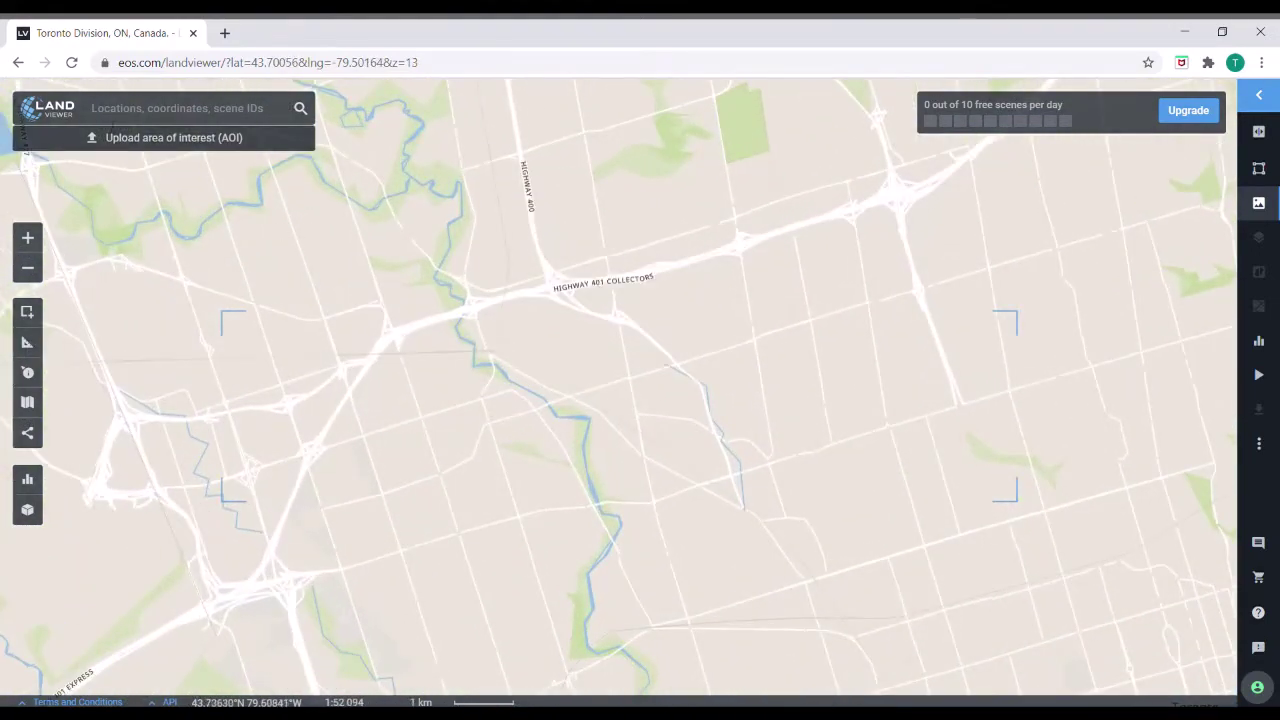
# Step: Search for 'chicago' to fly to Chicago, IL, USA and draw a rectangular area of interest
pyautogui.click(118, 114)
pyautogui.write('chic')
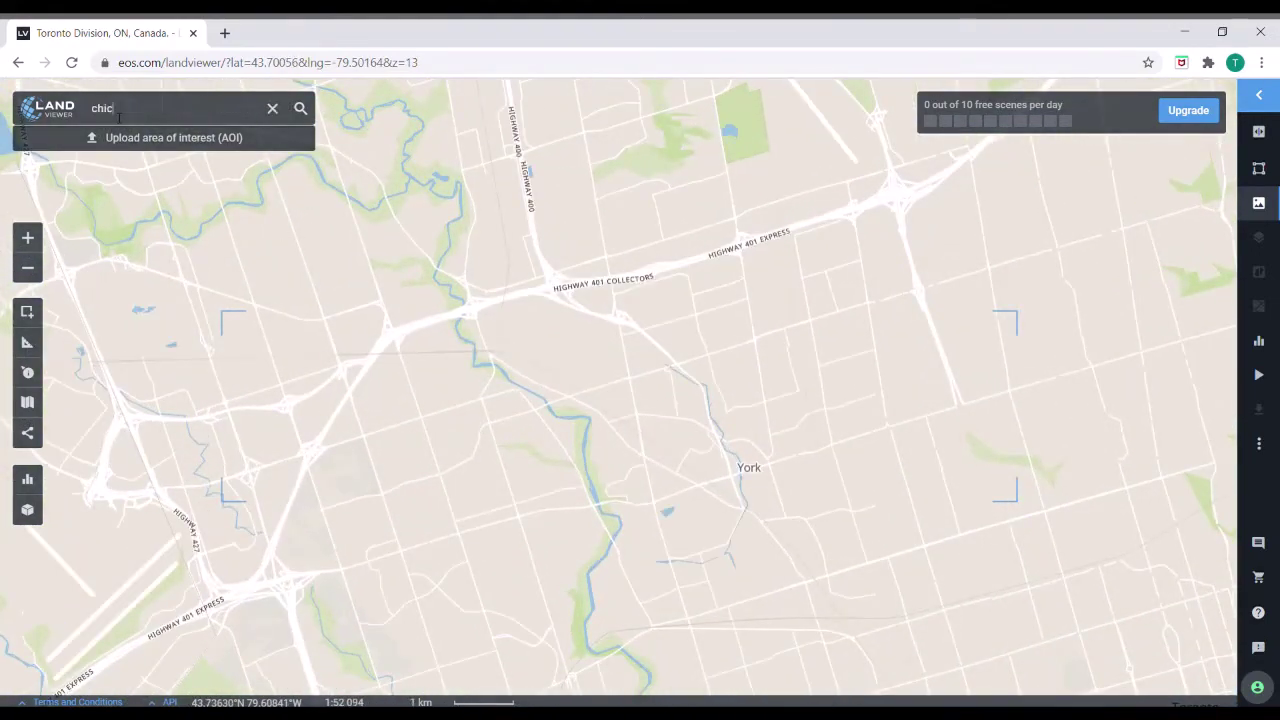
pyautogui.write('ago')
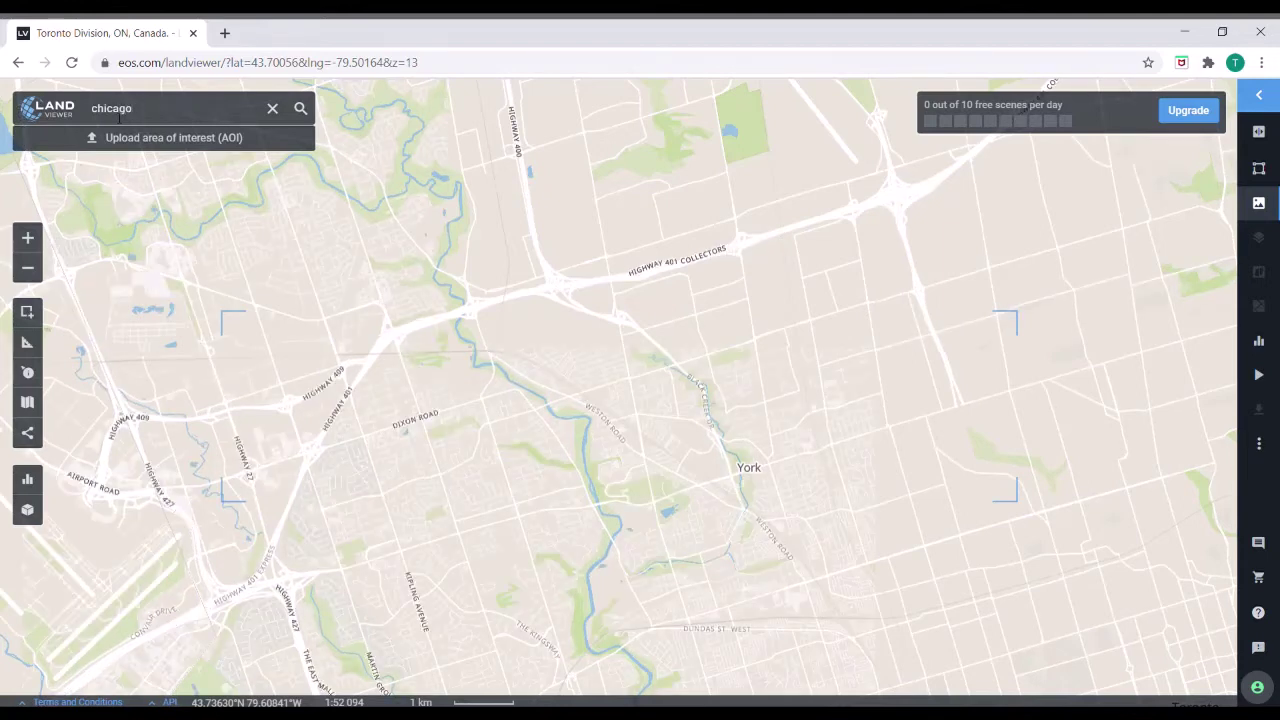
pyautogui.click(309, 116)
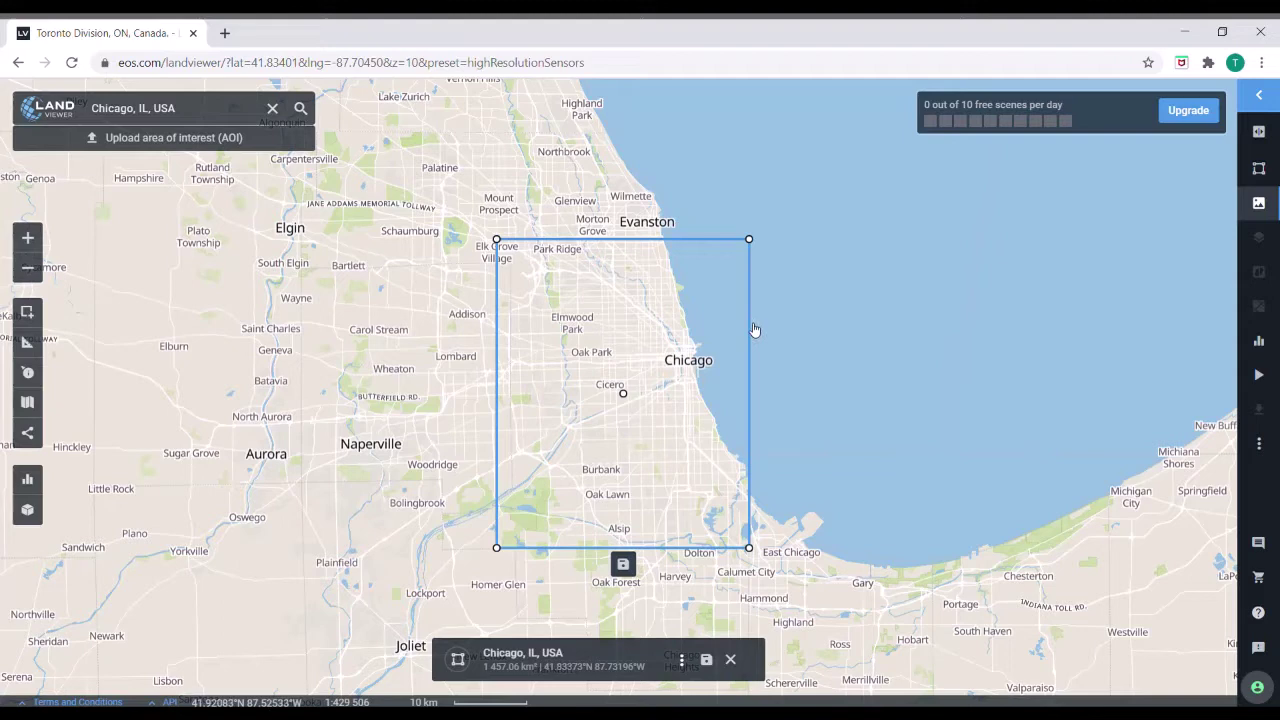
# Step: List the 543 high-resolution scenes over Chicago after reviewing the search filter settings
pyautogui.click(1260, 204)
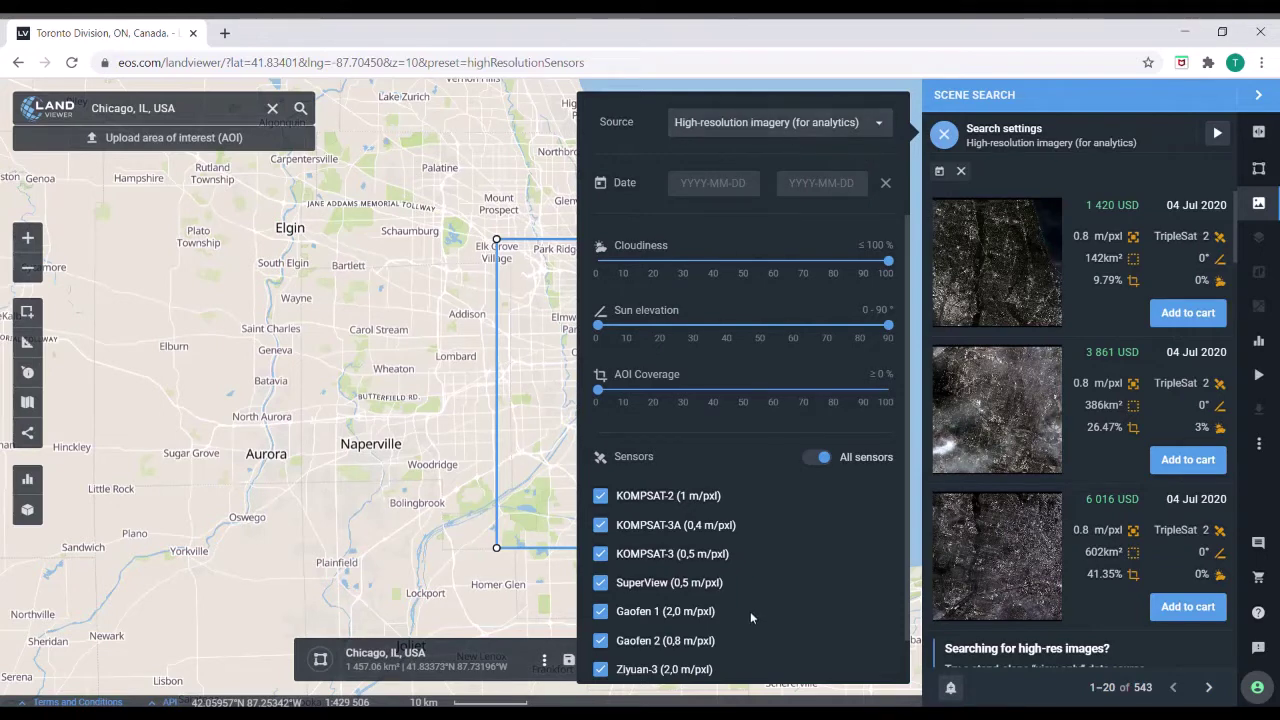
pyautogui.scroll(-1, 720, 568)
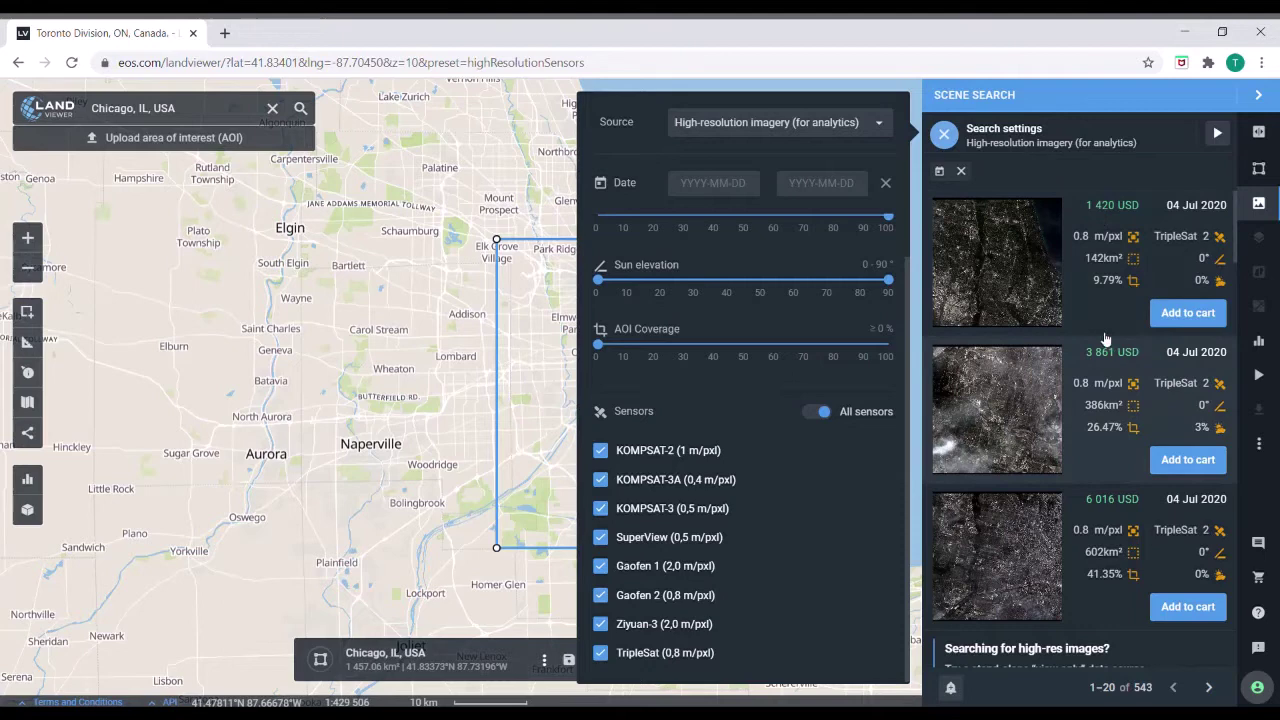
pyautogui.click(946, 137)
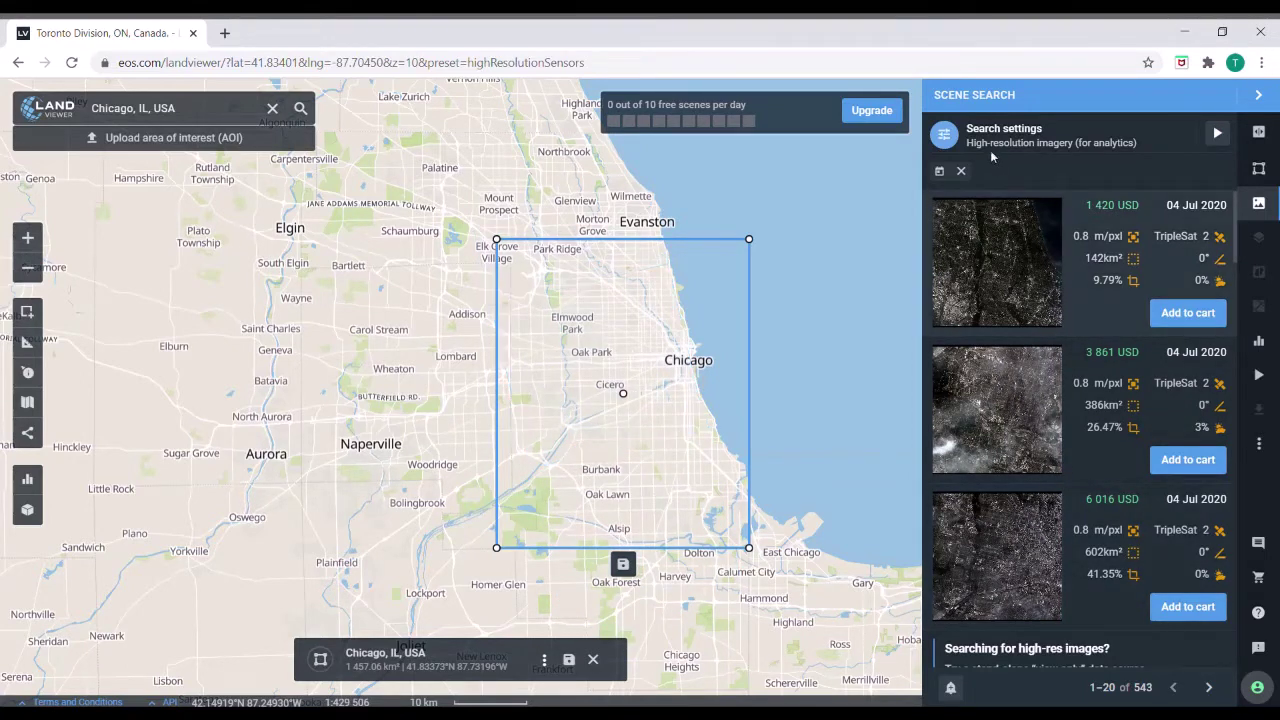
# Step: Filter scenes to cloud cover ≤9% and 100% AOI coverage, then frame the Chicago AOI
pyautogui.click(993, 150)
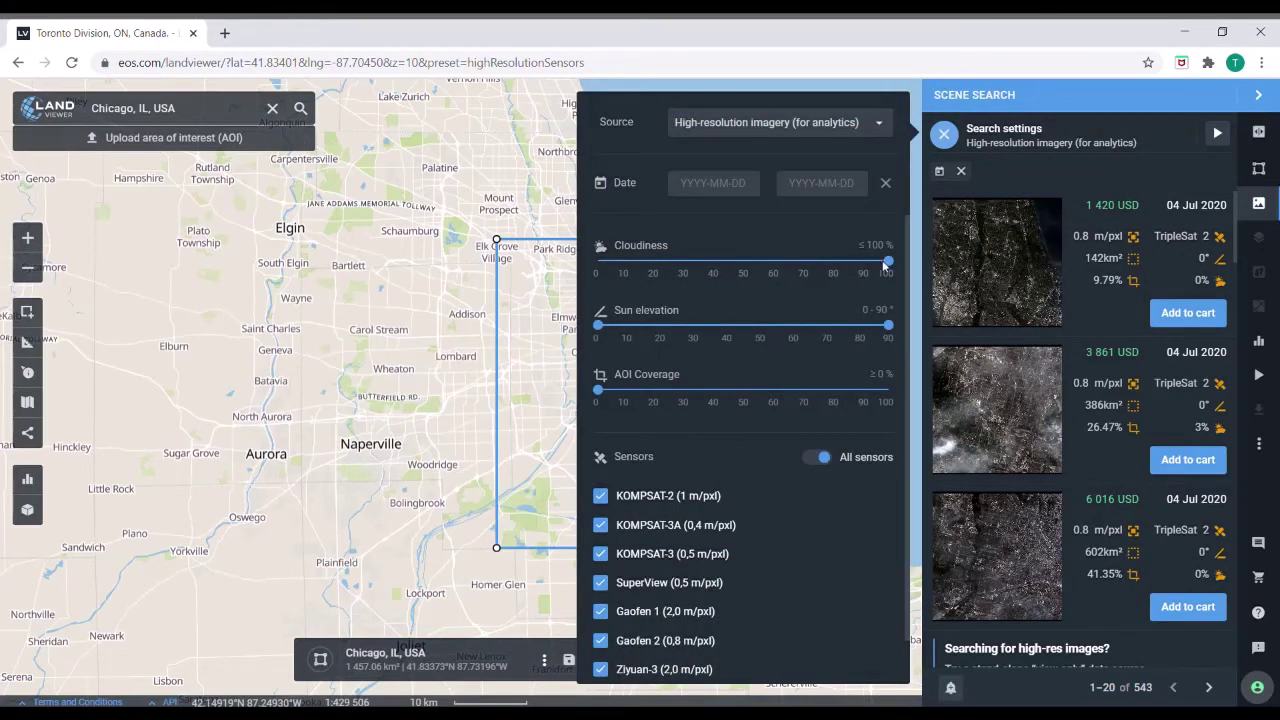
pyautogui.moveTo(888, 261); pyautogui.dragTo(624, 261)
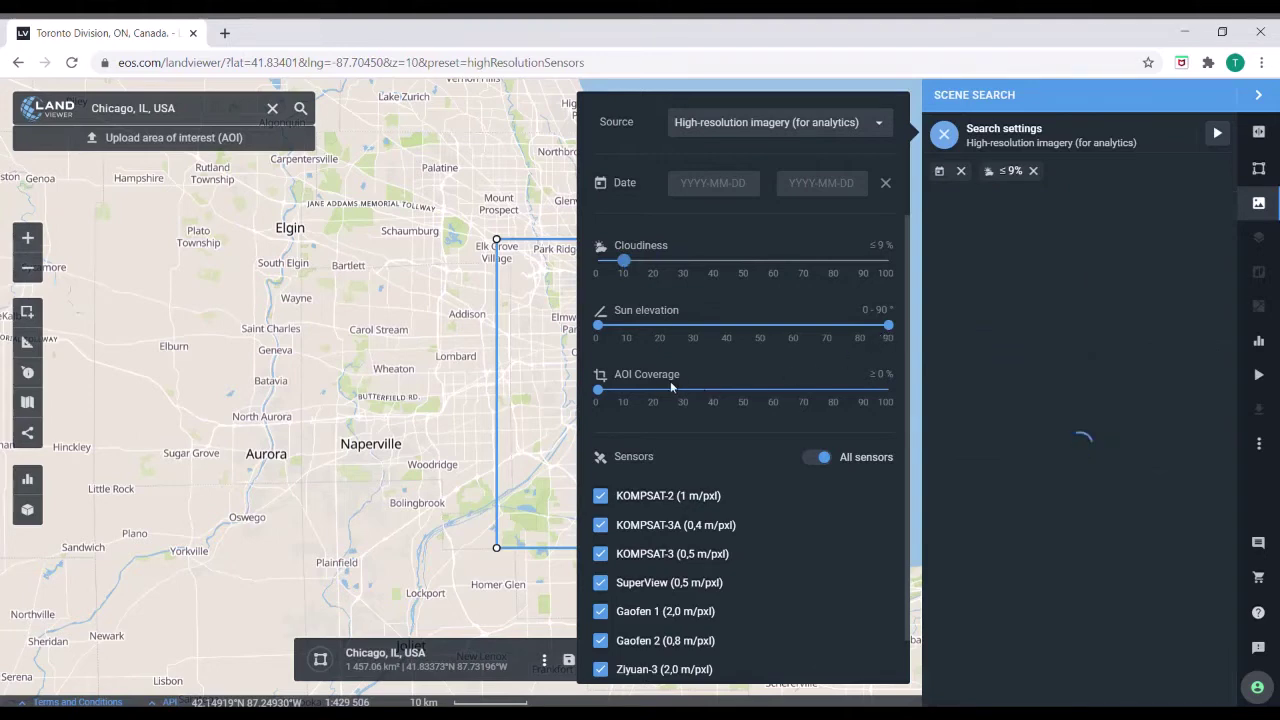
pyautogui.moveTo(597, 391); pyautogui.dragTo(889, 390)
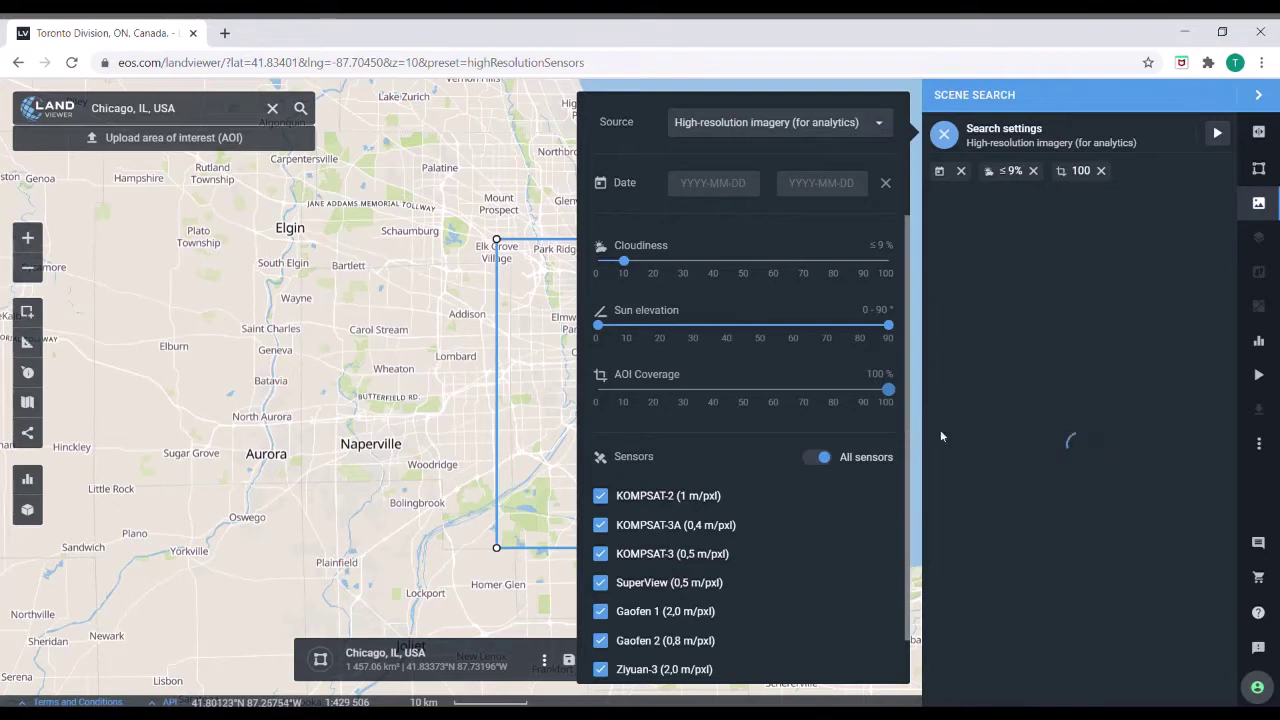
pyautogui.click(944, 135)
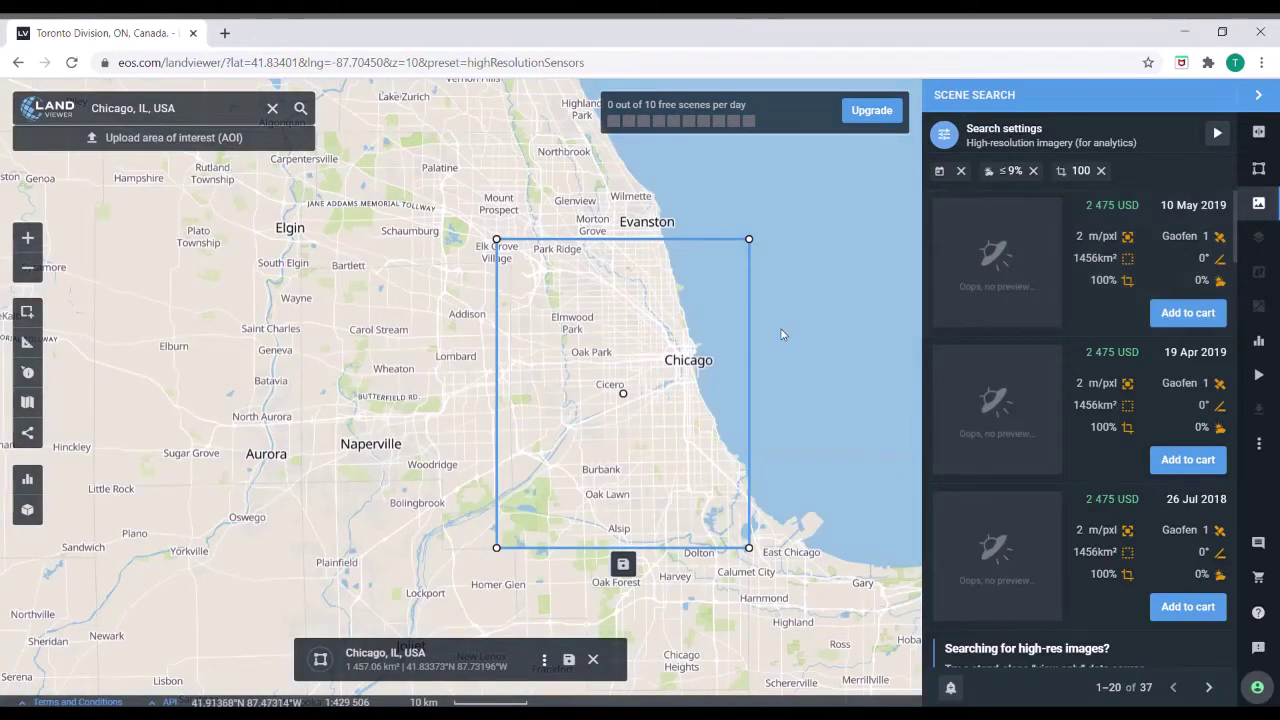
pyautogui.scroll(-3, 781, 325)
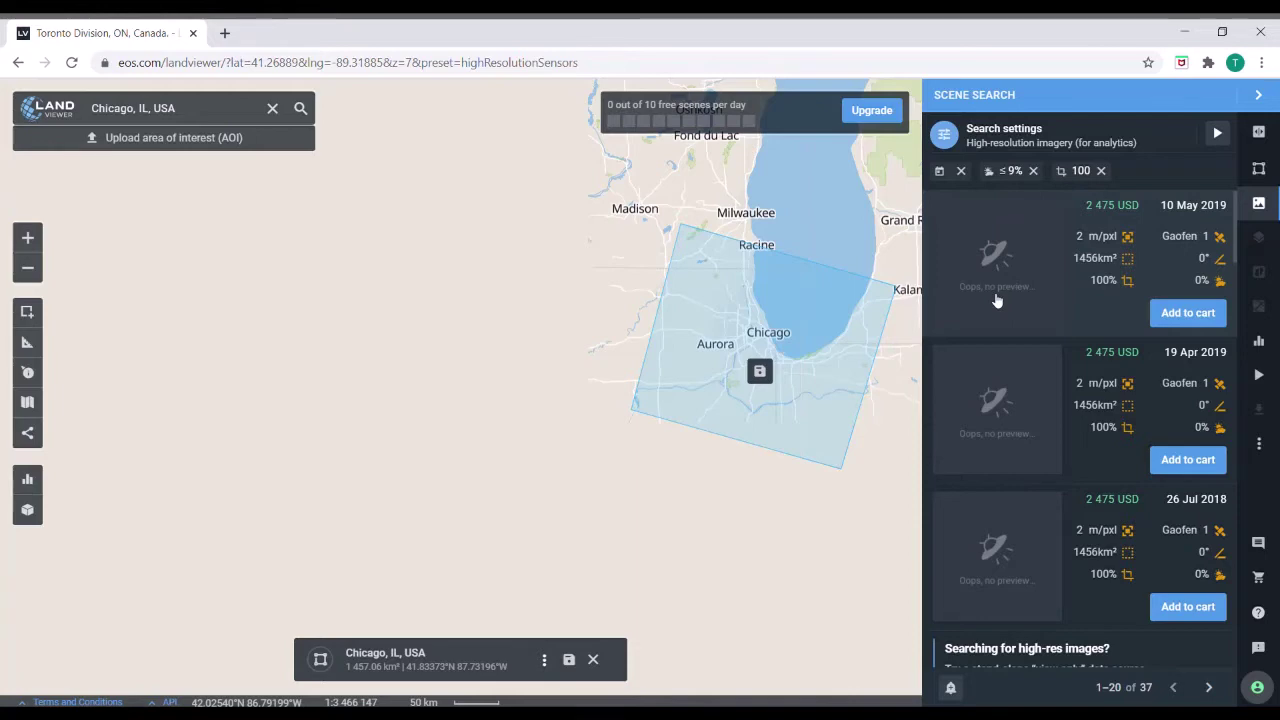
pyautogui.scroll(3, 795, 360)
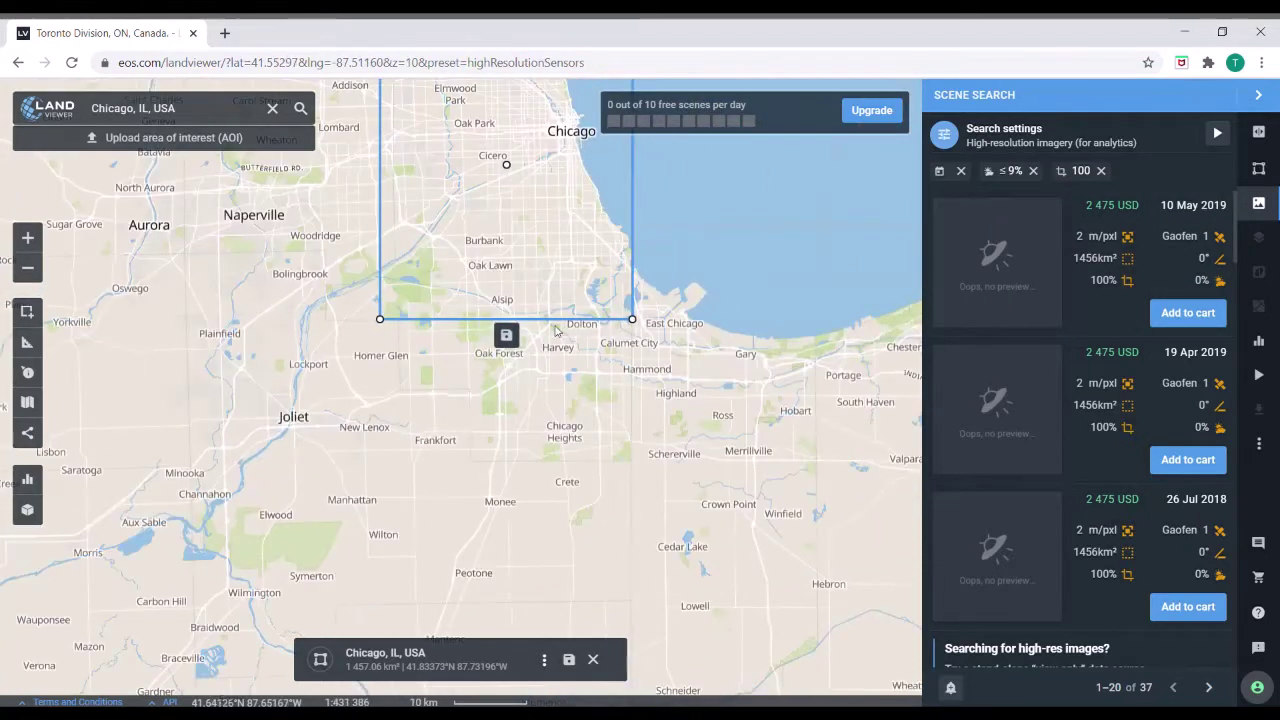
pyautogui.moveTo(603, 460); pyautogui.dragTo(651, 612)
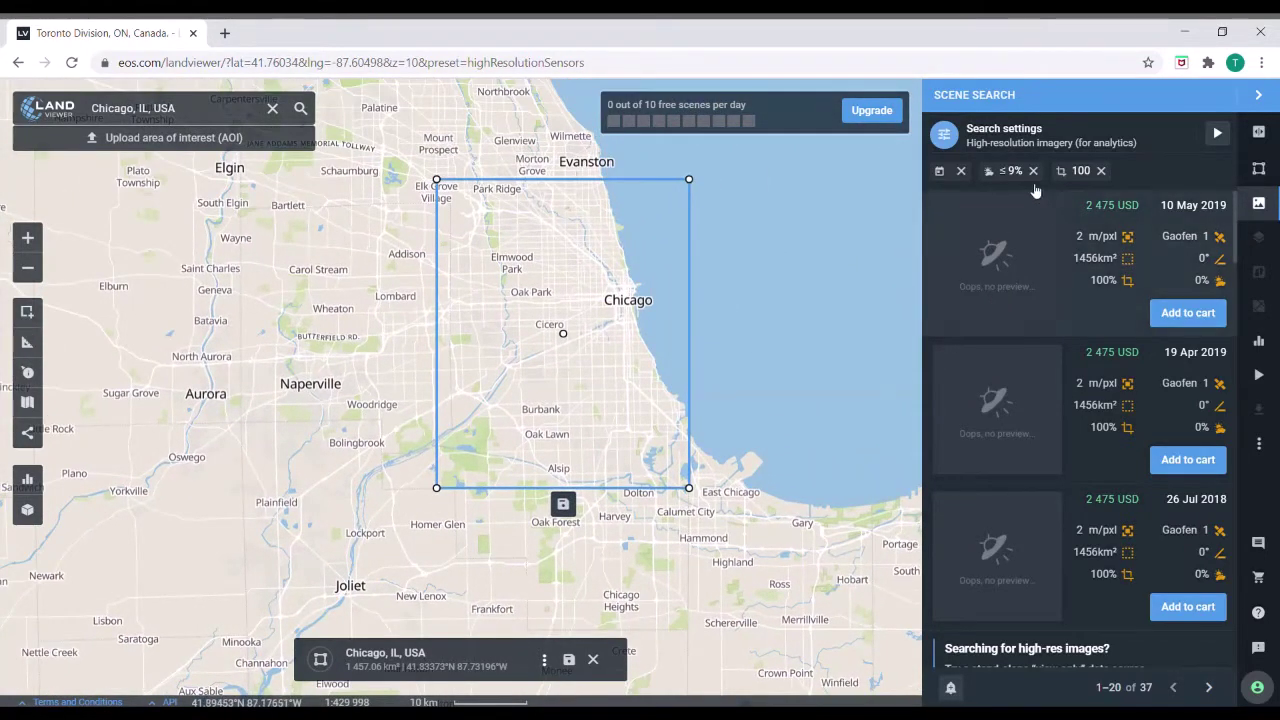
# Step: Set the search source to Passive sensors (day) and limit it to Sentinel-2 only
pyautogui.click(1002, 146)
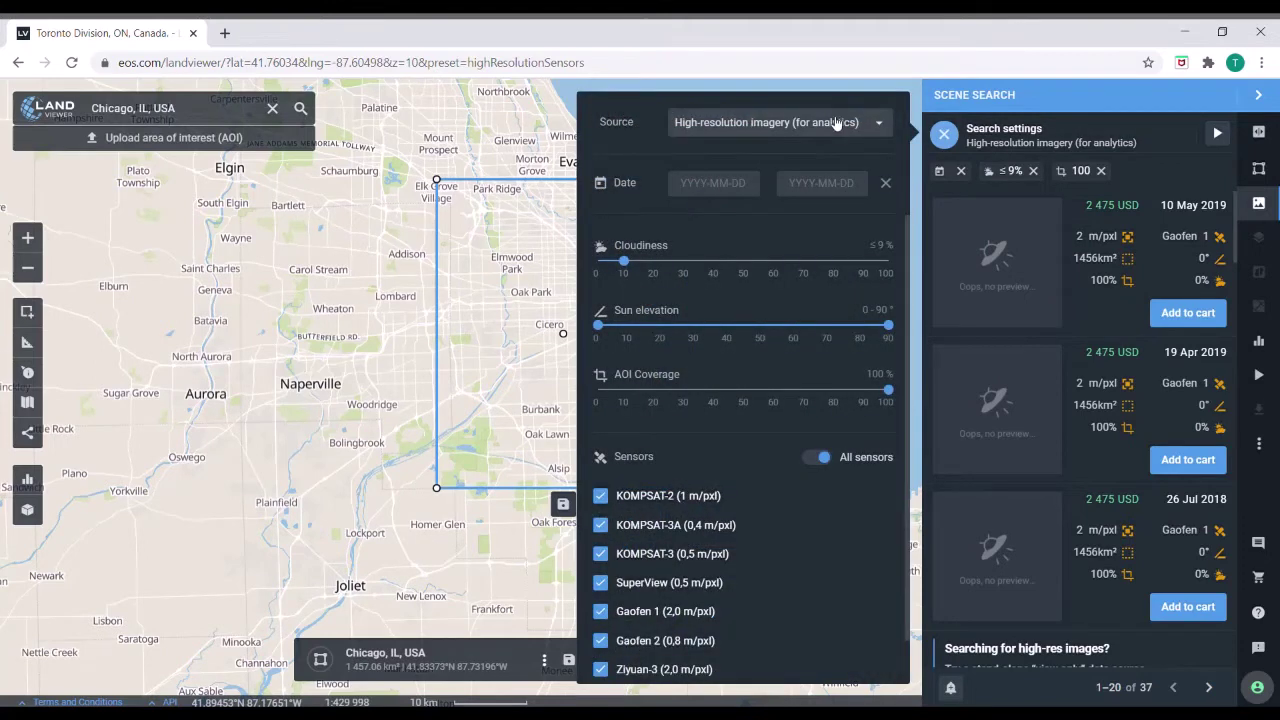
pyautogui.click(776, 120)
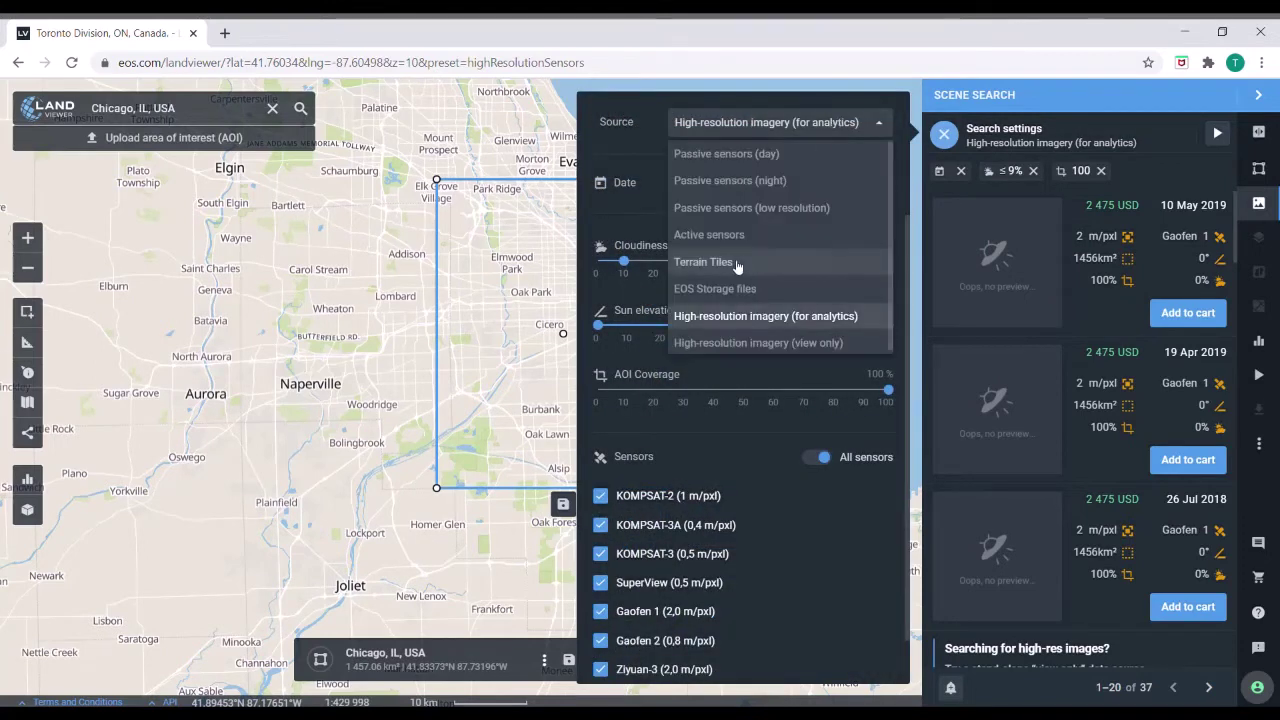
pyautogui.click(752, 160)
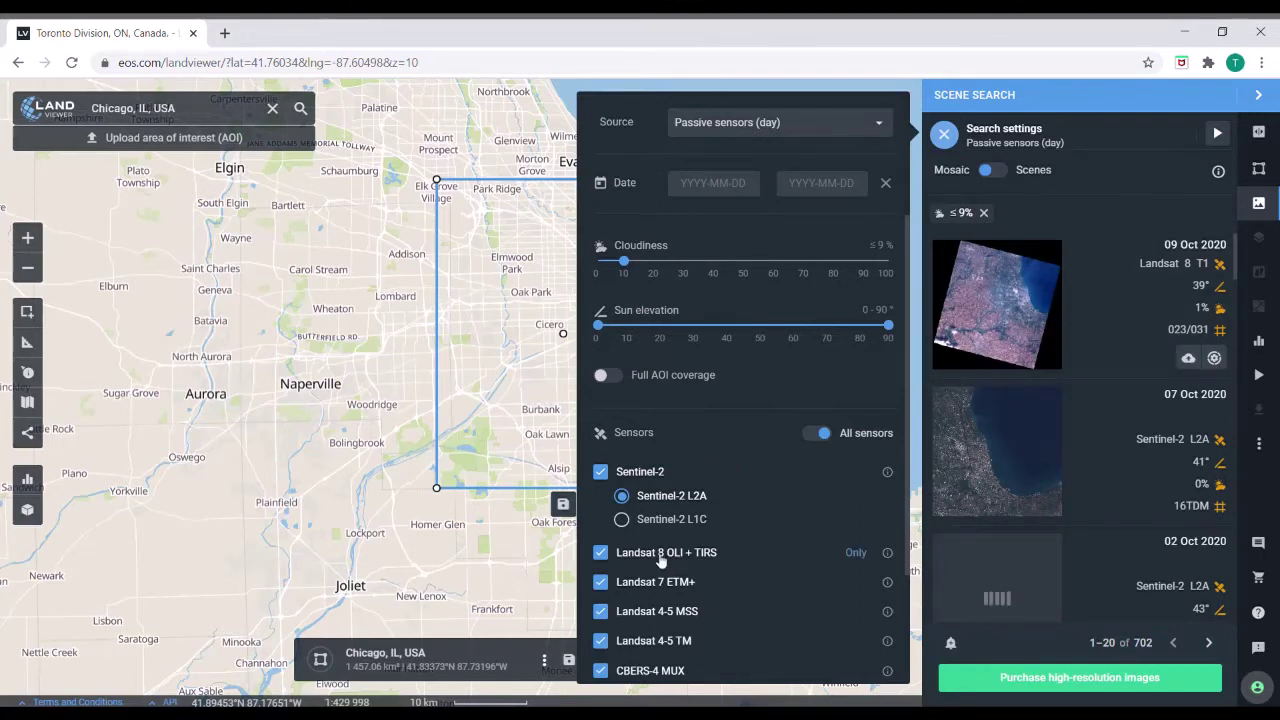
pyautogui.scroll(-1, 654, 484)
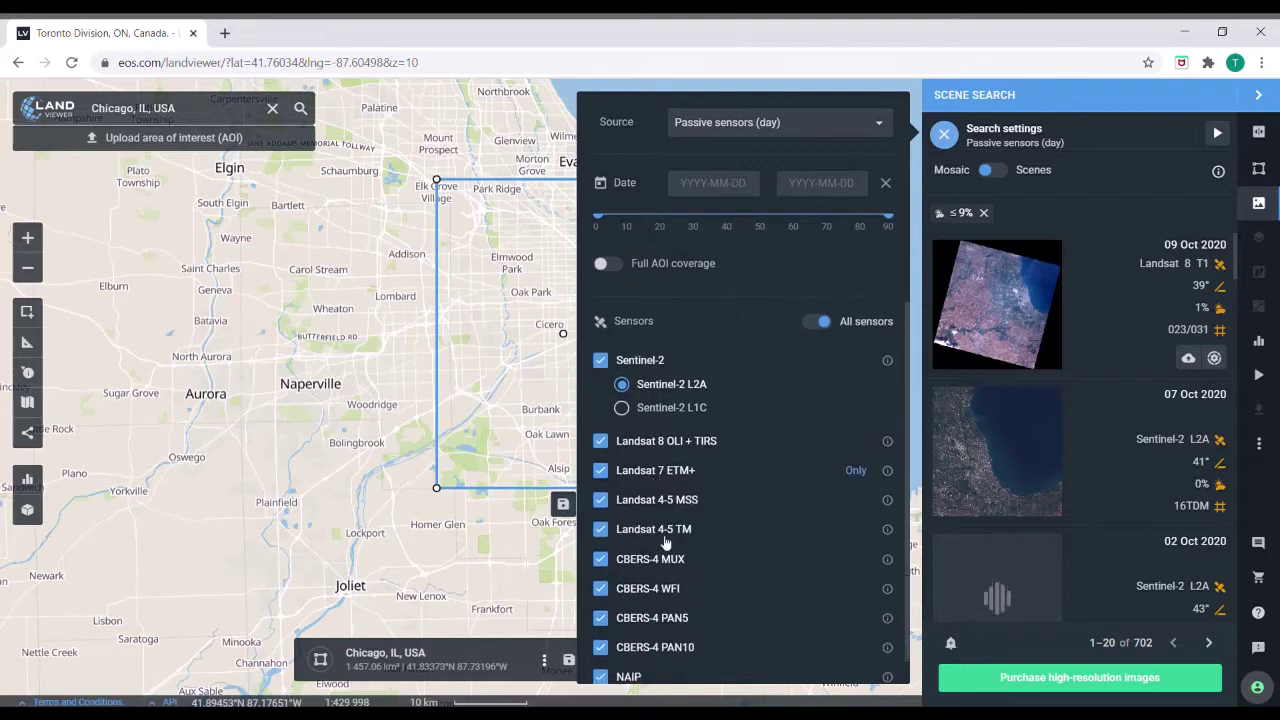
pyautogui.click(824, 324)
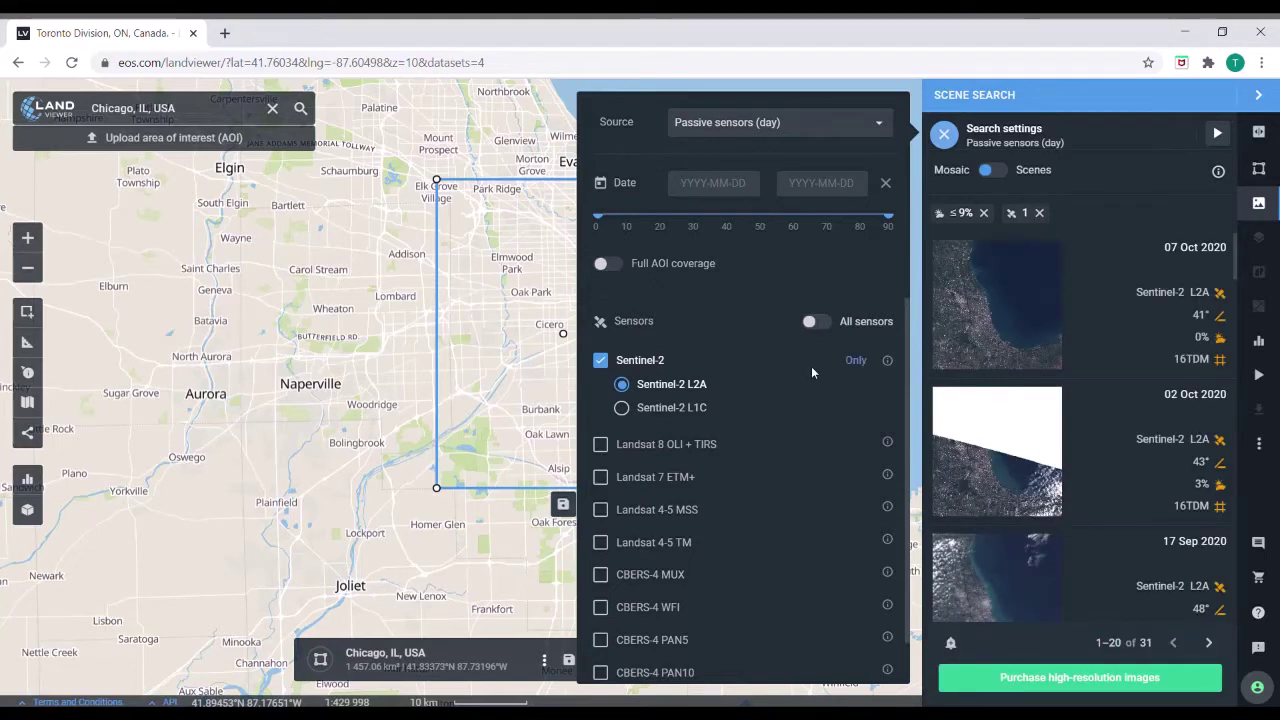
pyautogui.scroll(1, 811, 370)
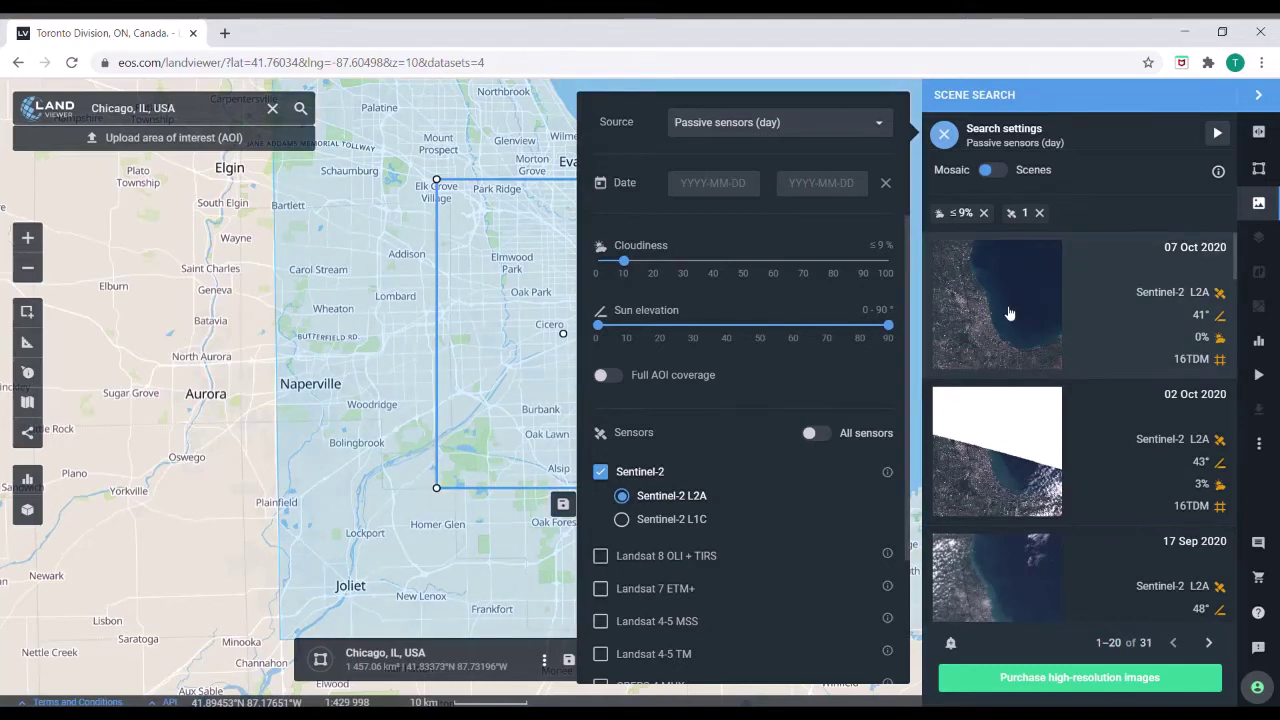
# Step: Load the 07 Oct 2020 Sentinel-2 scene and show its band combinations list
pyautogui.click(1010, 313)
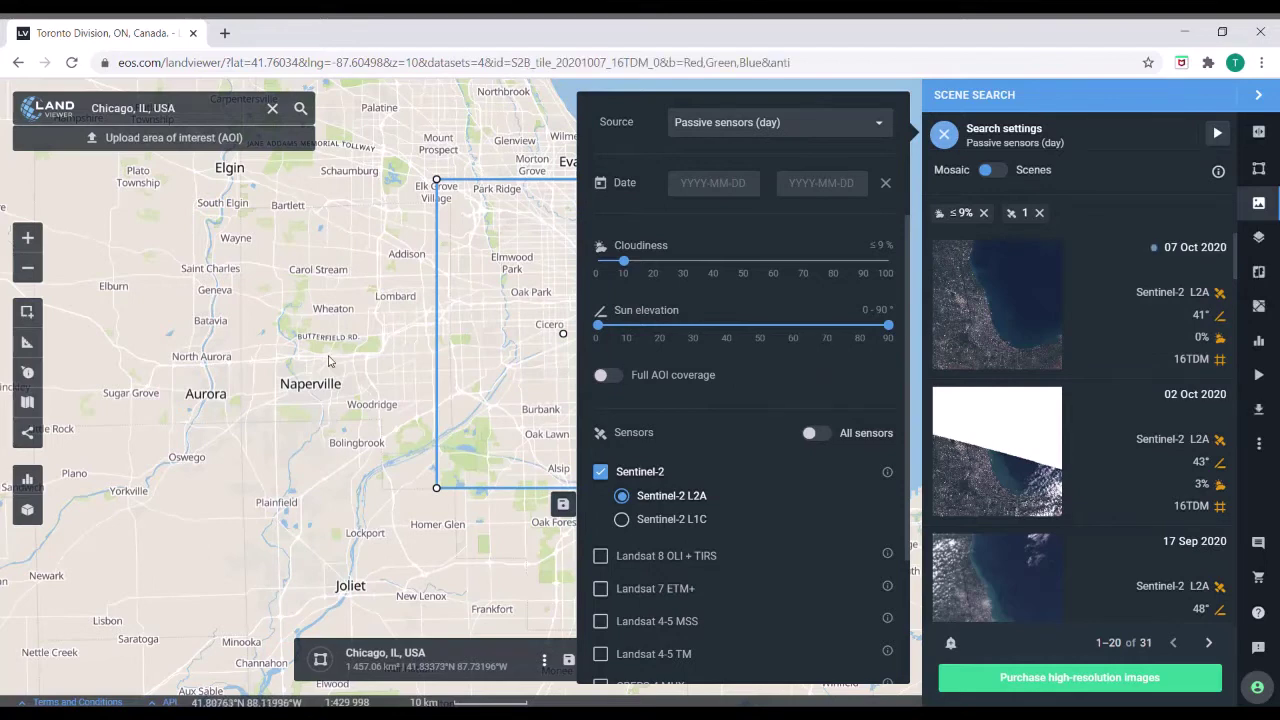
pyautogui.click(944, 133)
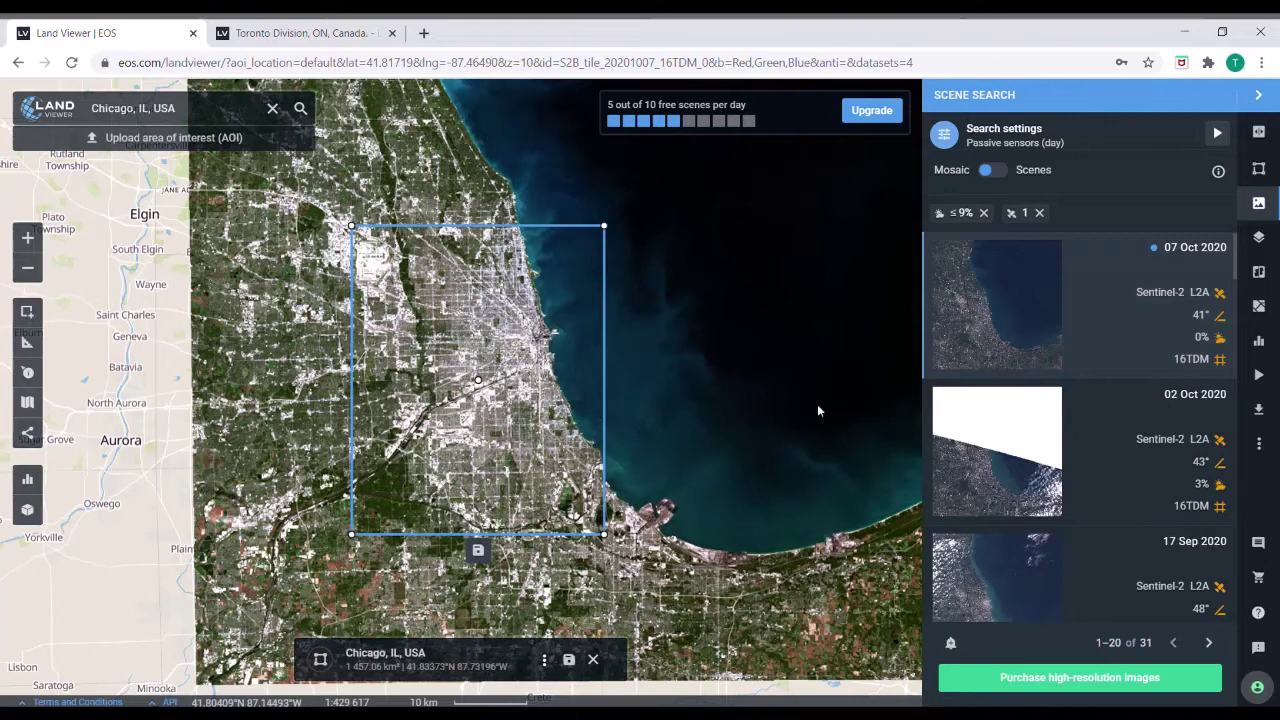
pyautogui.click(1262, 242)
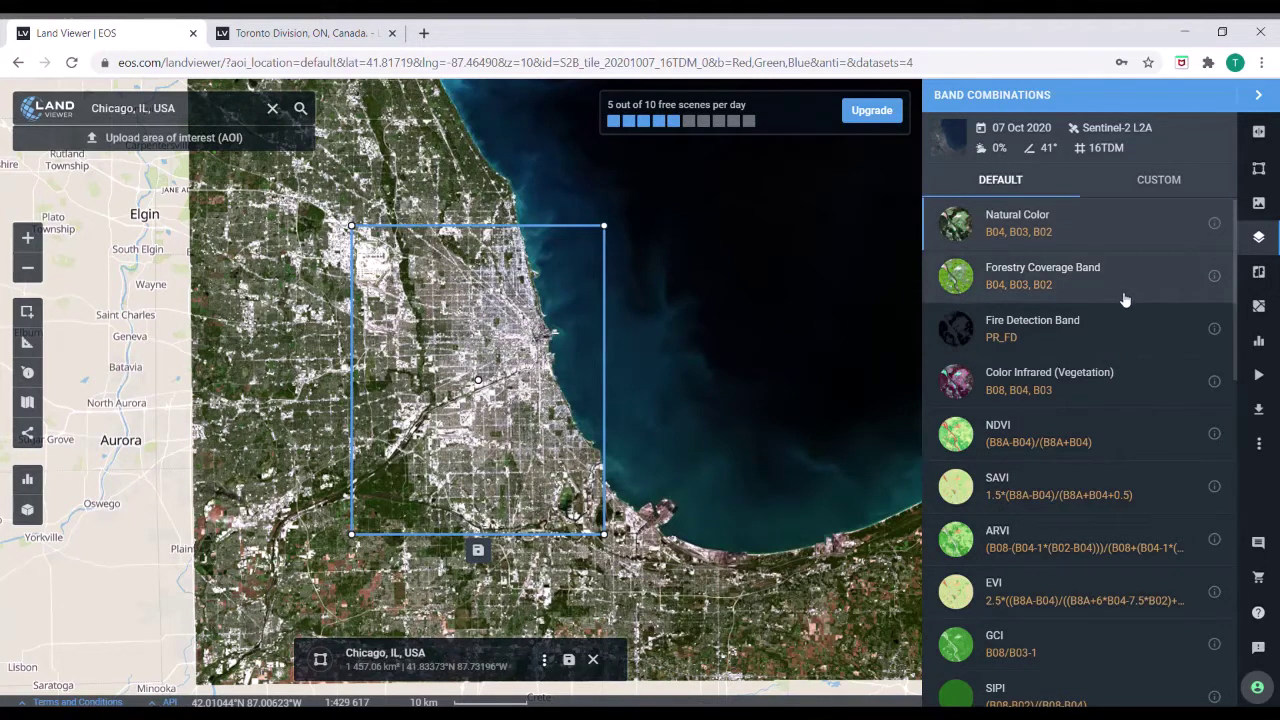
pyautogui.scroll(-3, 1125, 300)
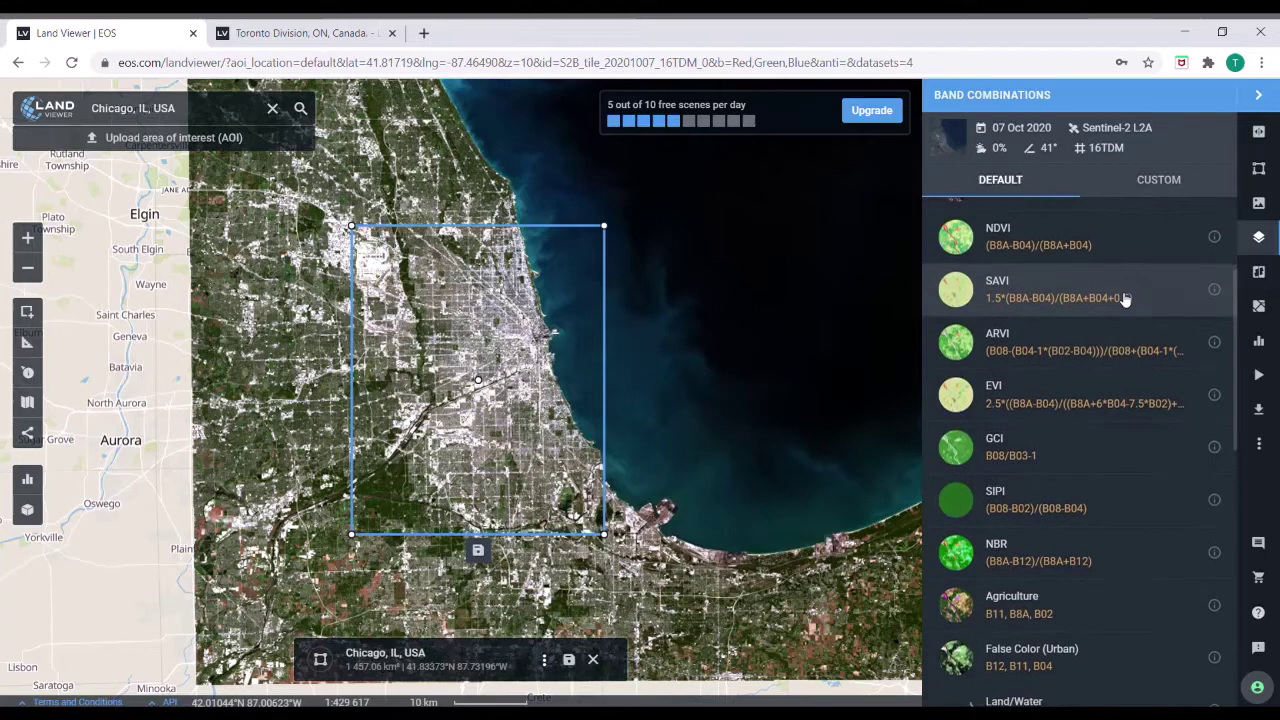
pyautogui.scroll(-2, 1125, 299)
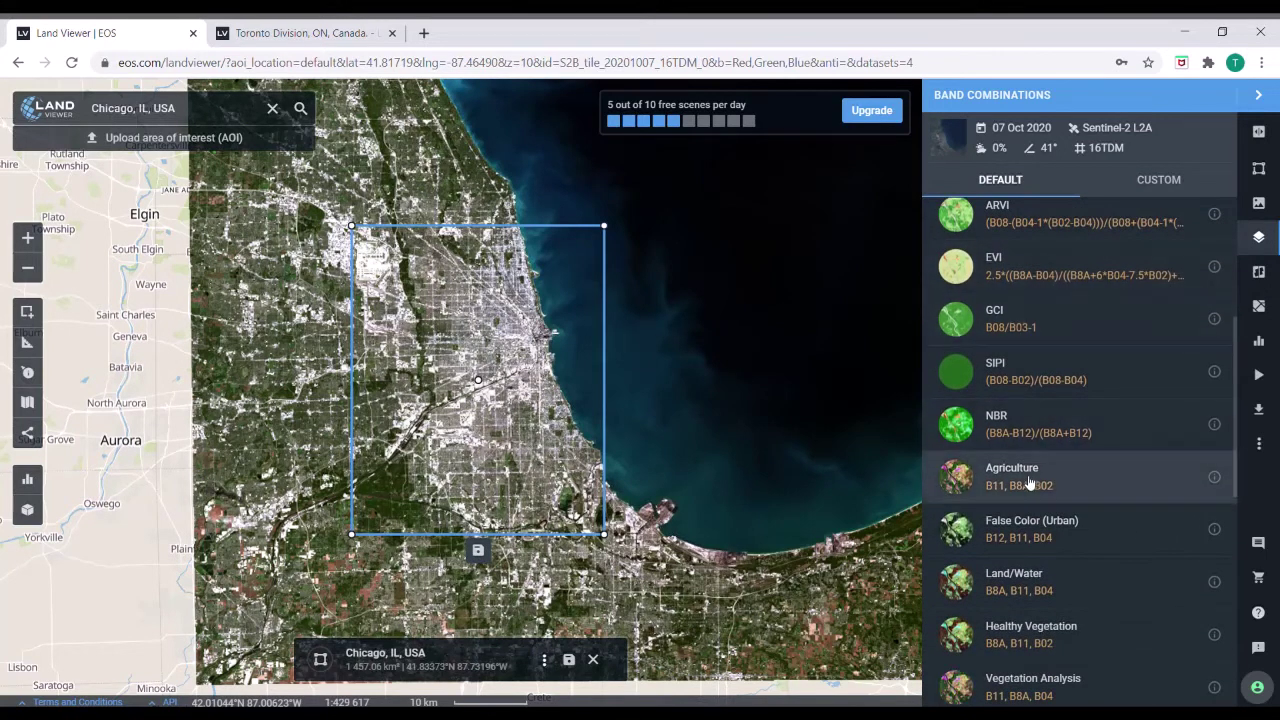
# Step: Create a new untitled custom band combination of B04, B03, B02, then return to the list
pyautogui.click(1158, 180)
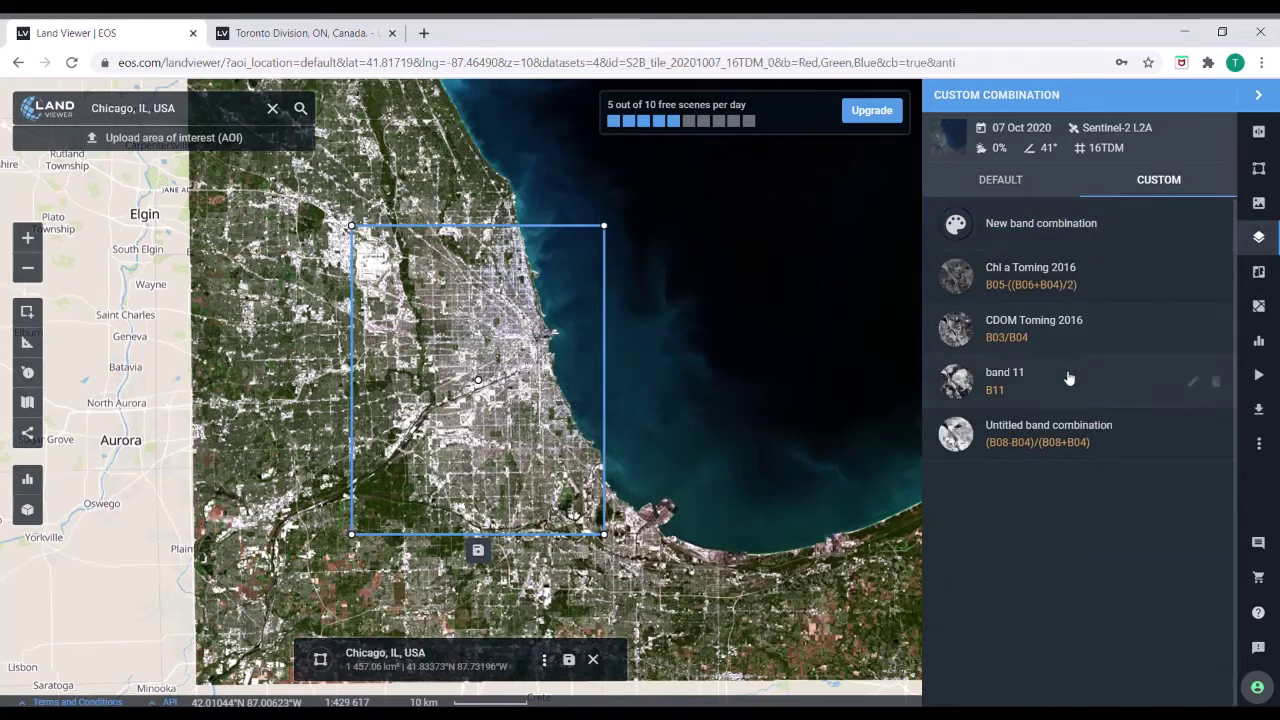
pyautogui.click(1025, 225)
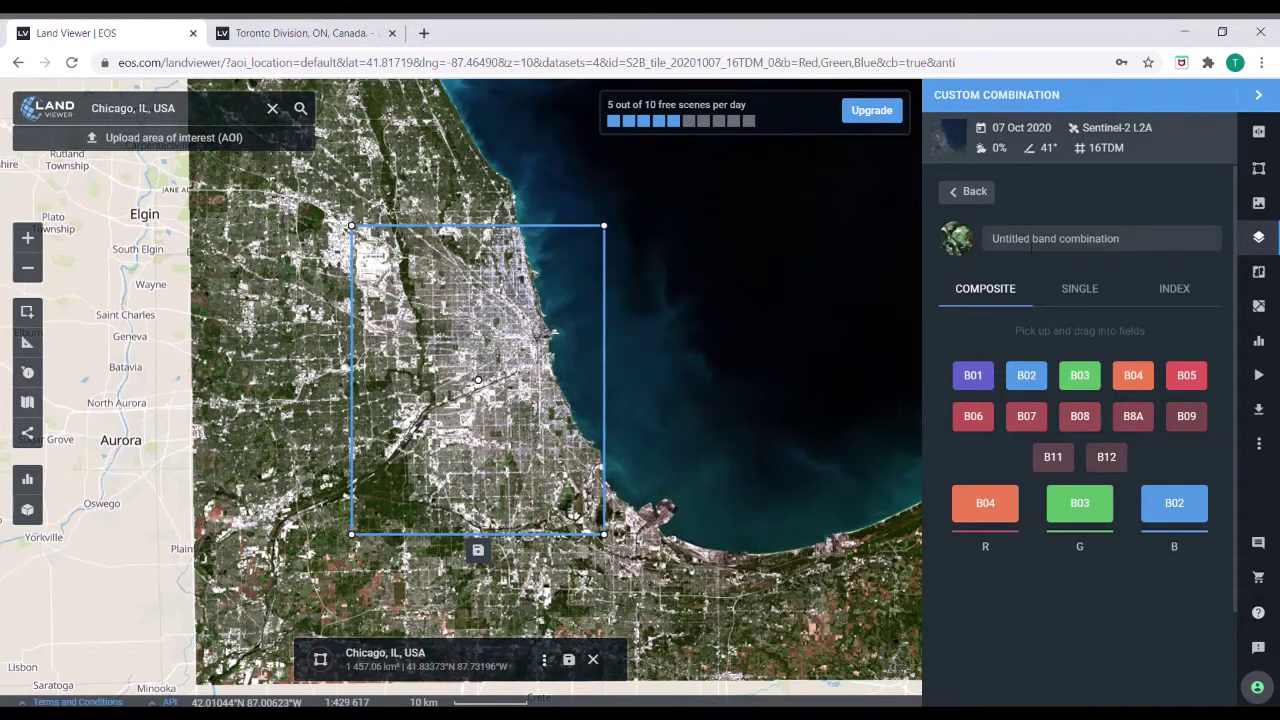
pyautogui.click(966, 193)
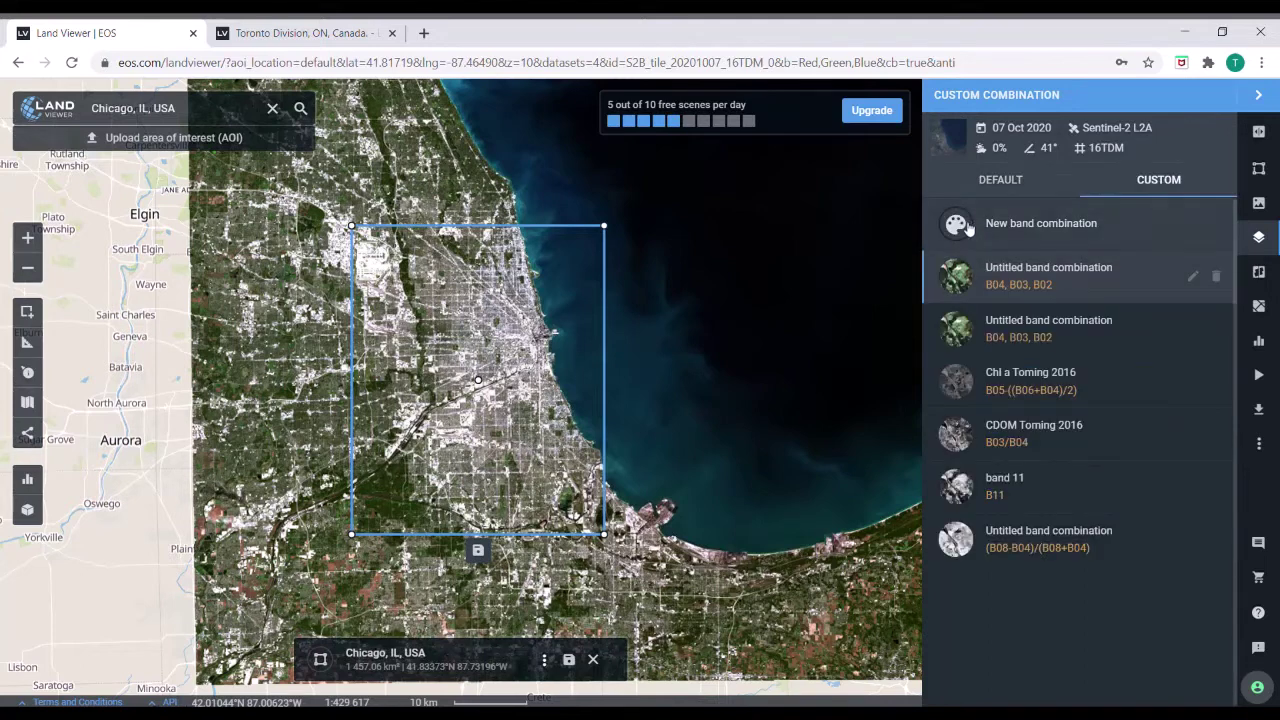
# Step: Apply the default Agriculture combination (B11, B8A, B02) to the Chicago scene
pyautogui.click(996, 185)
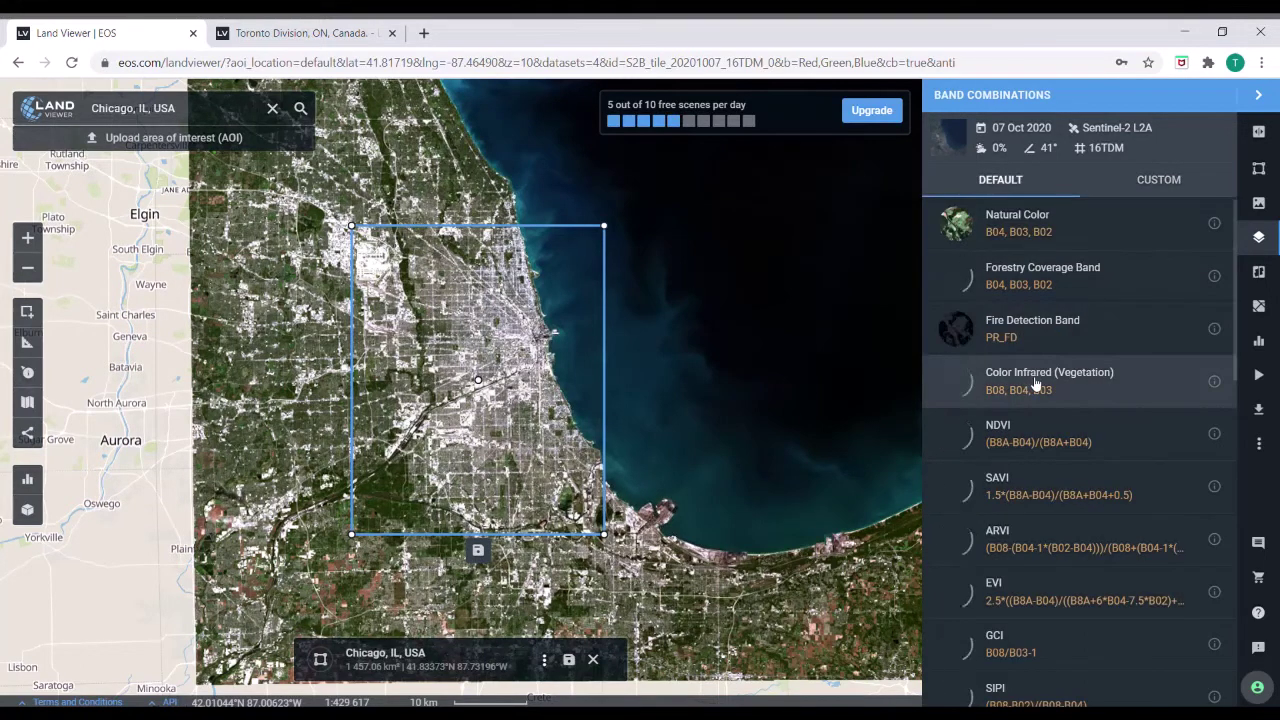
pyautogui.scroll(-3, 1035, 385)
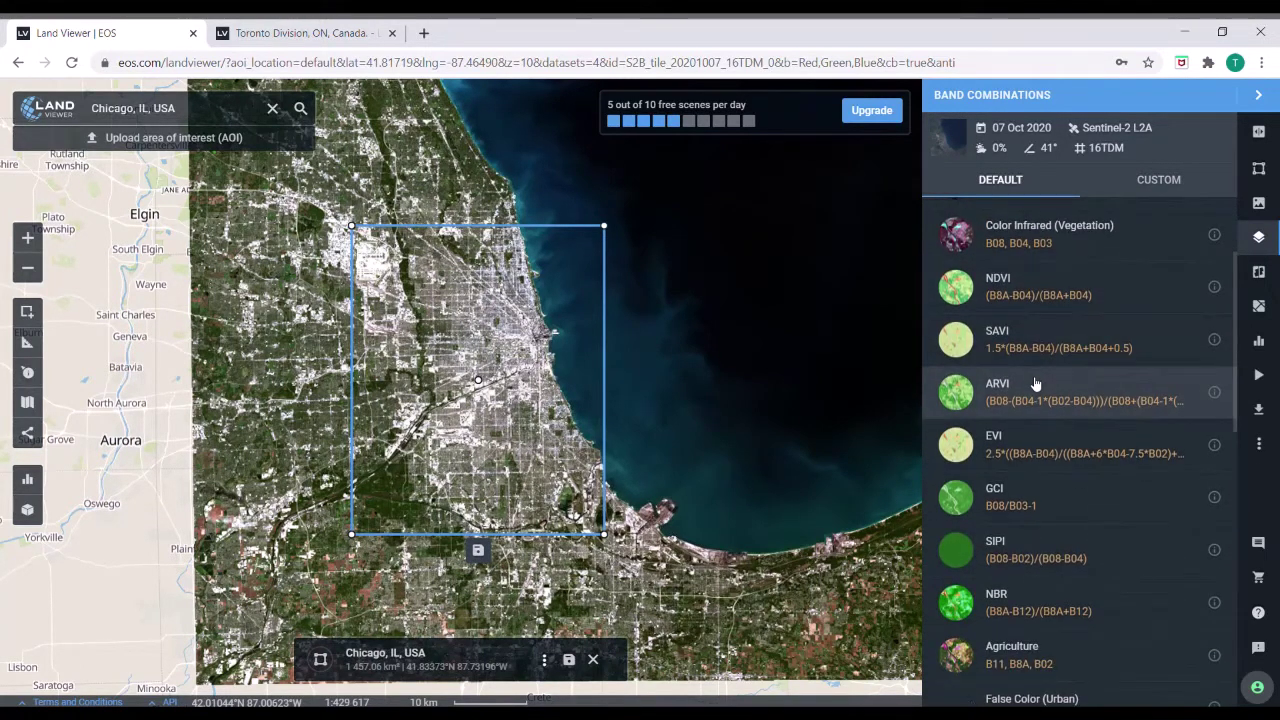
pyautogui.scroll(-1, 1032, 495)
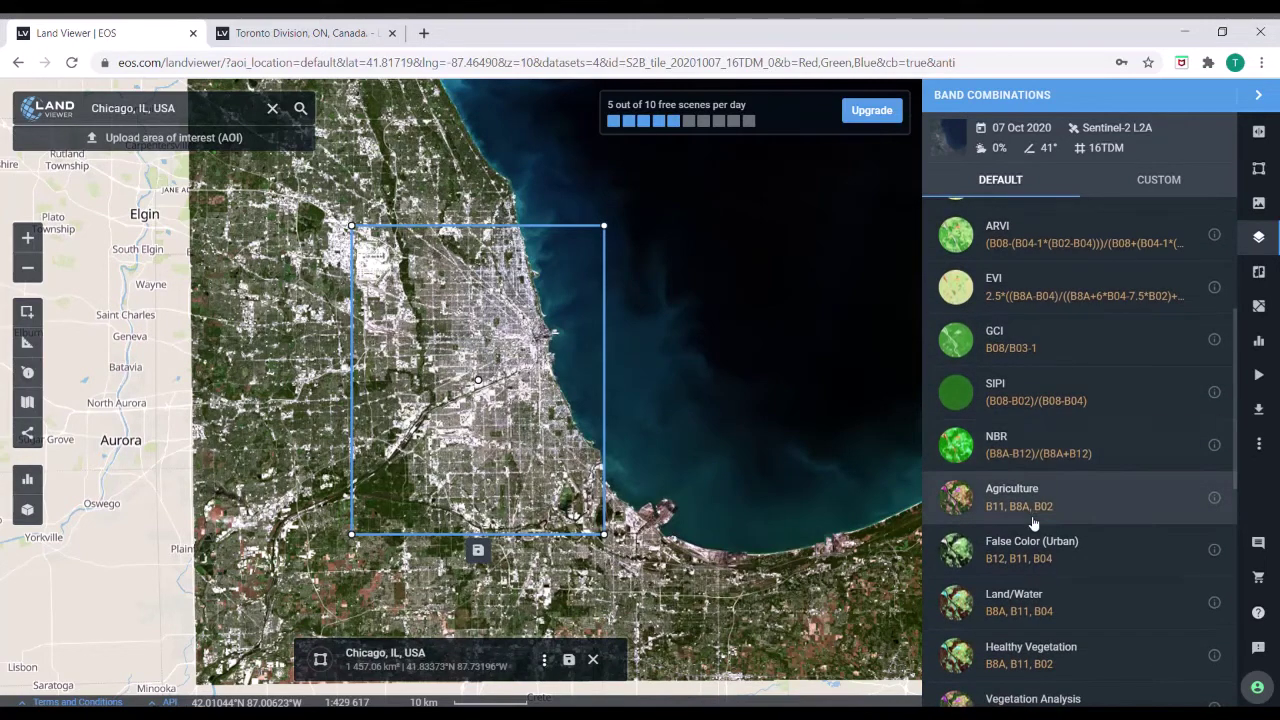
pyautogui.click(1030, 515)
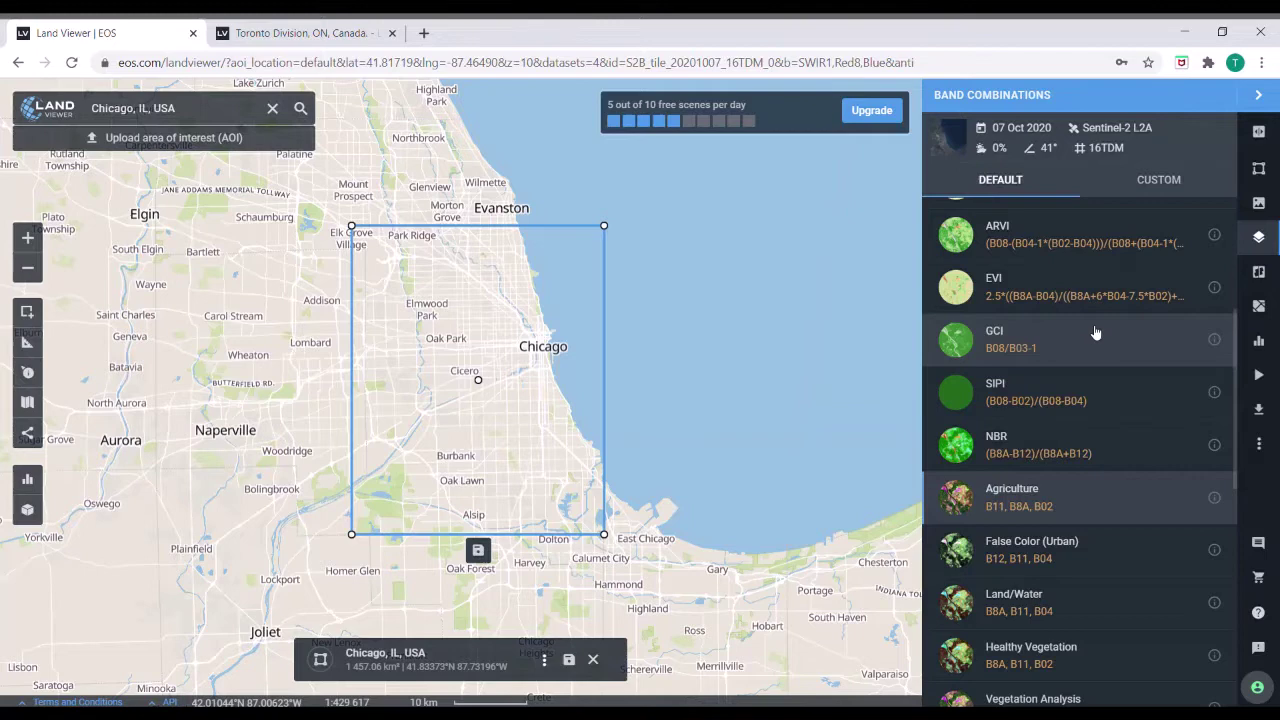
pyautogui.scroll(3, 1095, 332)
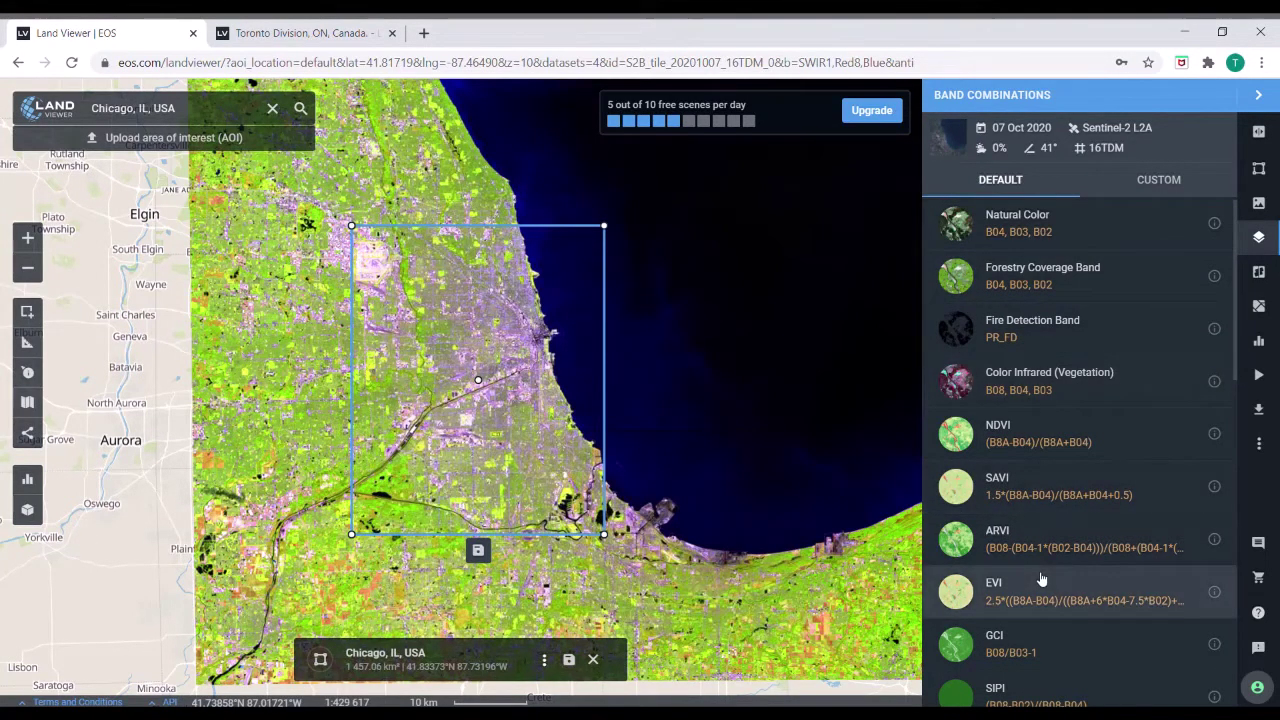
pyautogui.scroll(-3, 1040, 575)
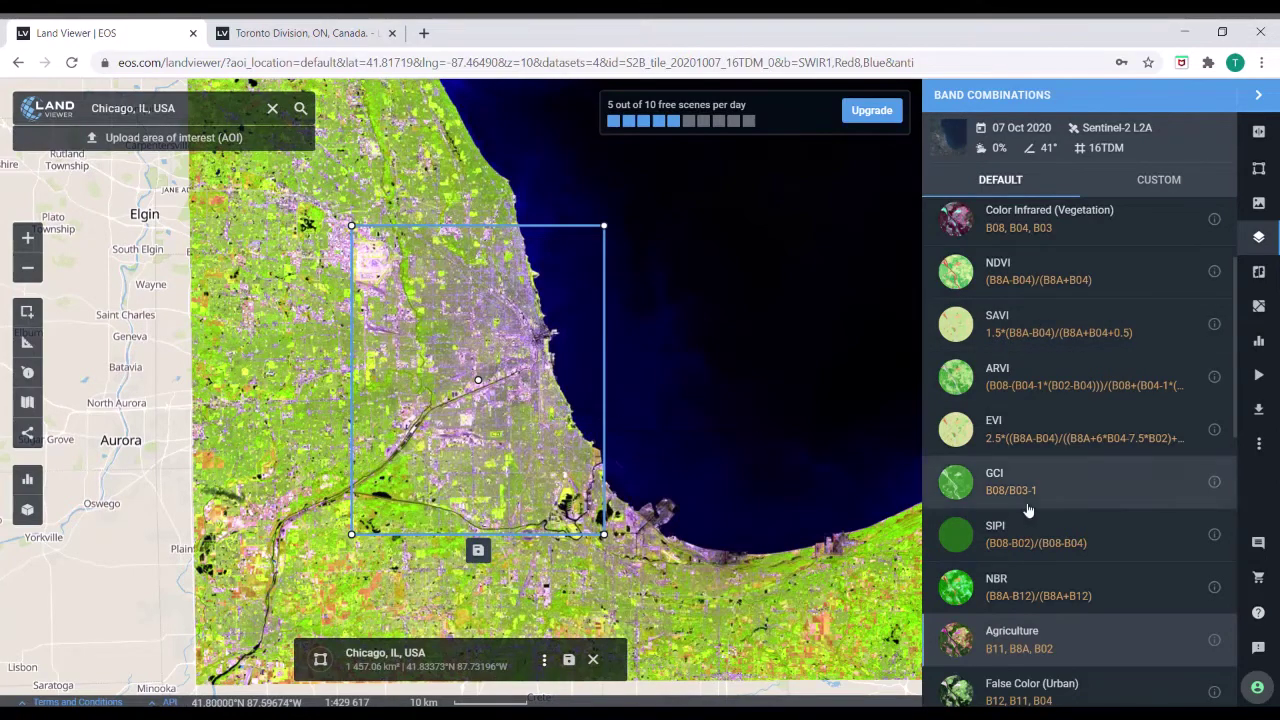
pyautogui.scroll(-3, 1049, 530)
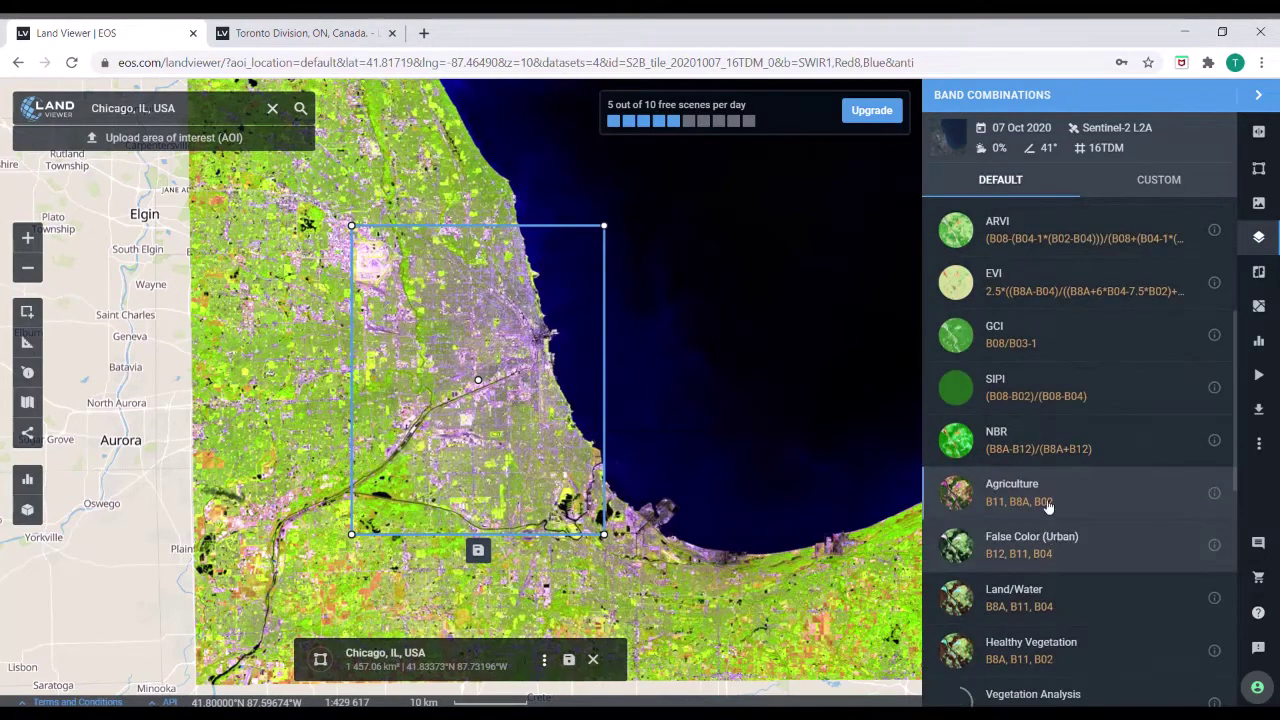
# Step: Render the scene with custom CDOM Toming 2016 and pan to show more of the lake
pyautogui.click(1158, 179)
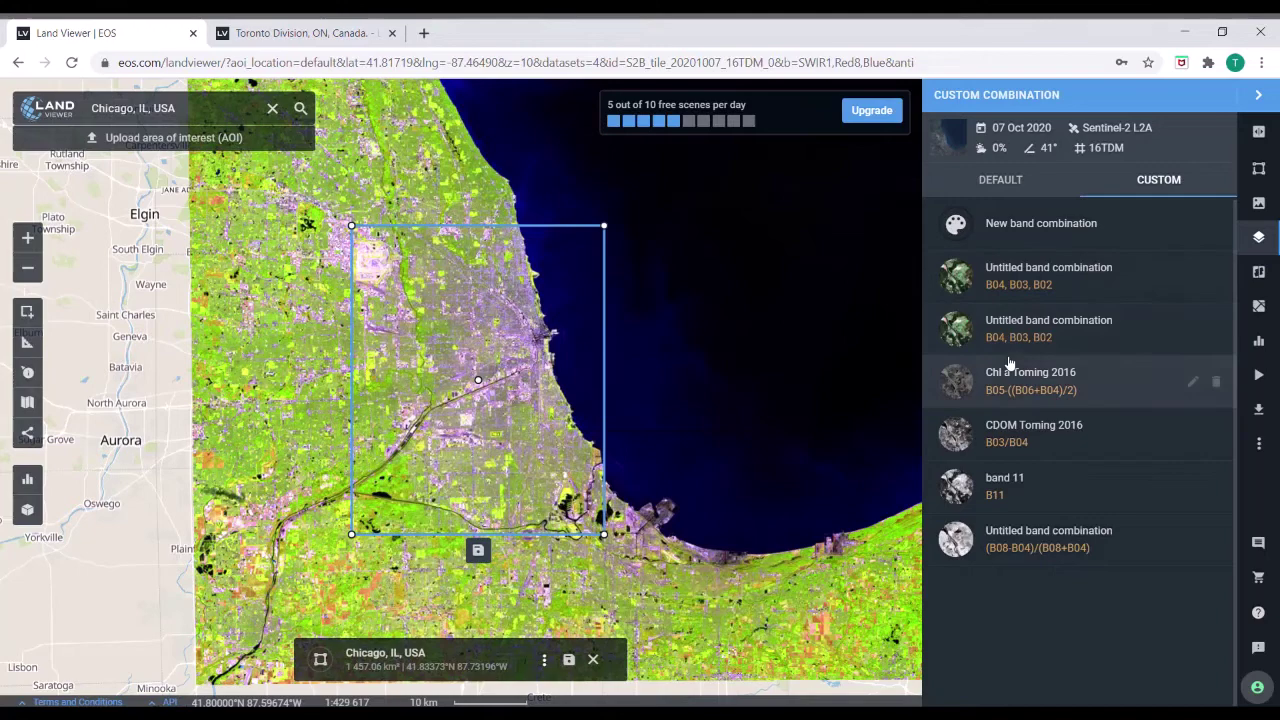
pyautogui.click(1003, 440)
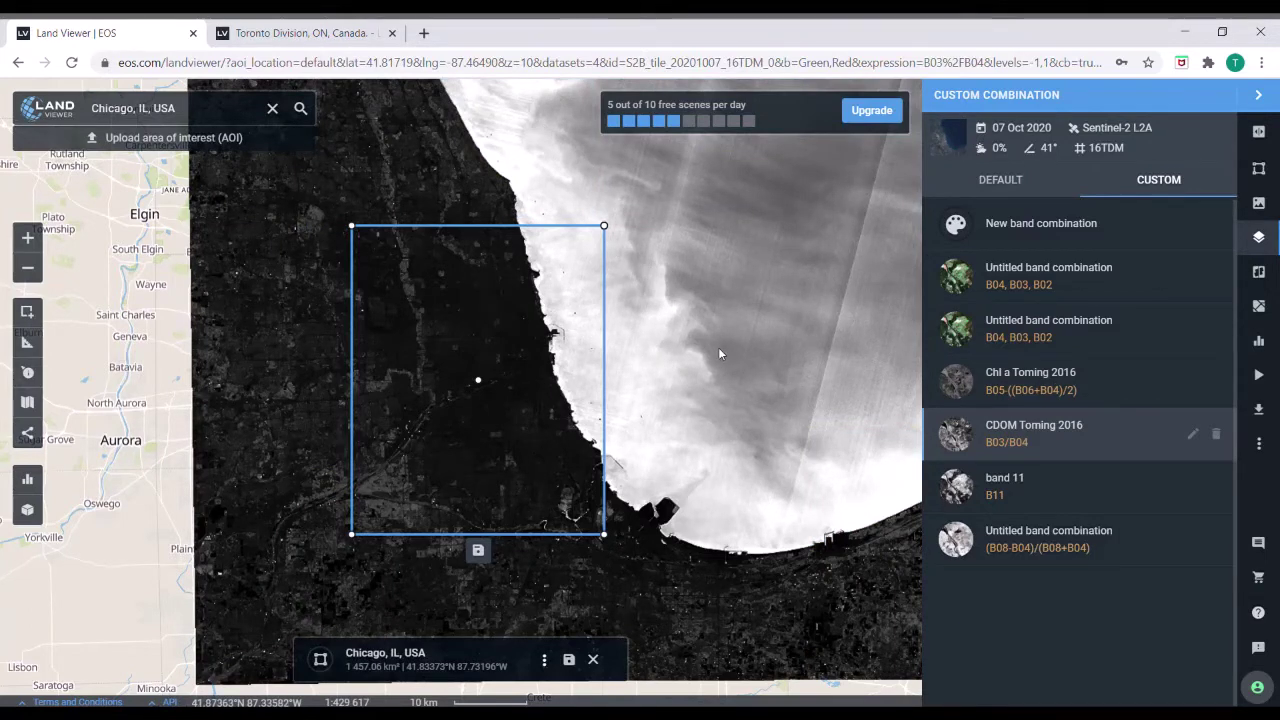
pyautogui.moveTo(709, 371); pyautogui.dragTo(651, 463)
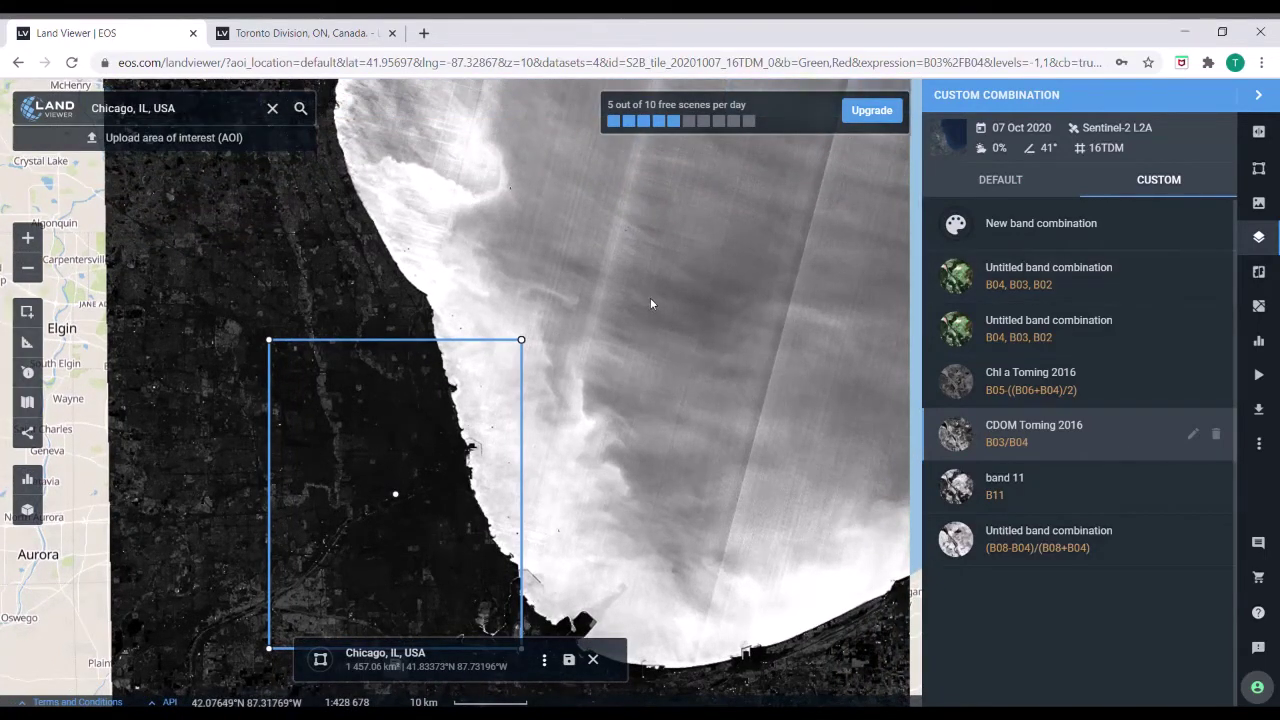
# Step: Switch briefly to Natural Color, then reapply the CDOM Toming 2016 combination
pyautogui.click(993, 179)
pyautogui.click(1005, 240)
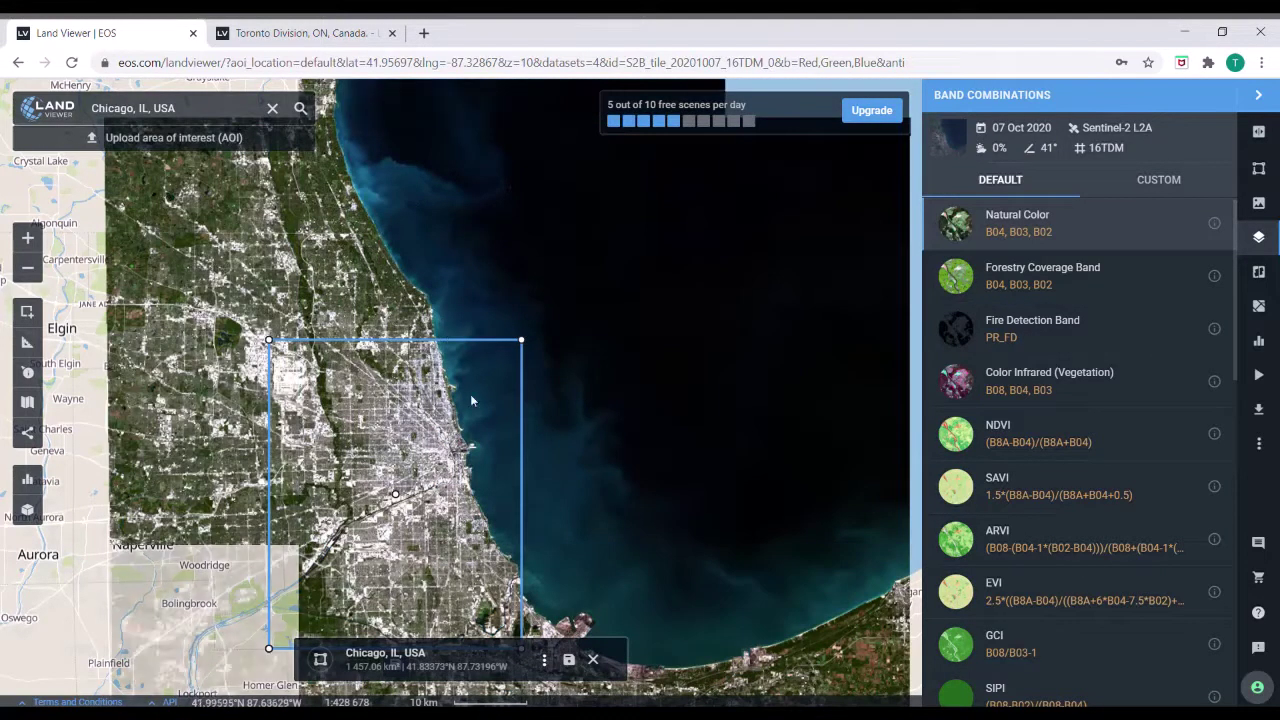
pyautogui.click(1141, 182)
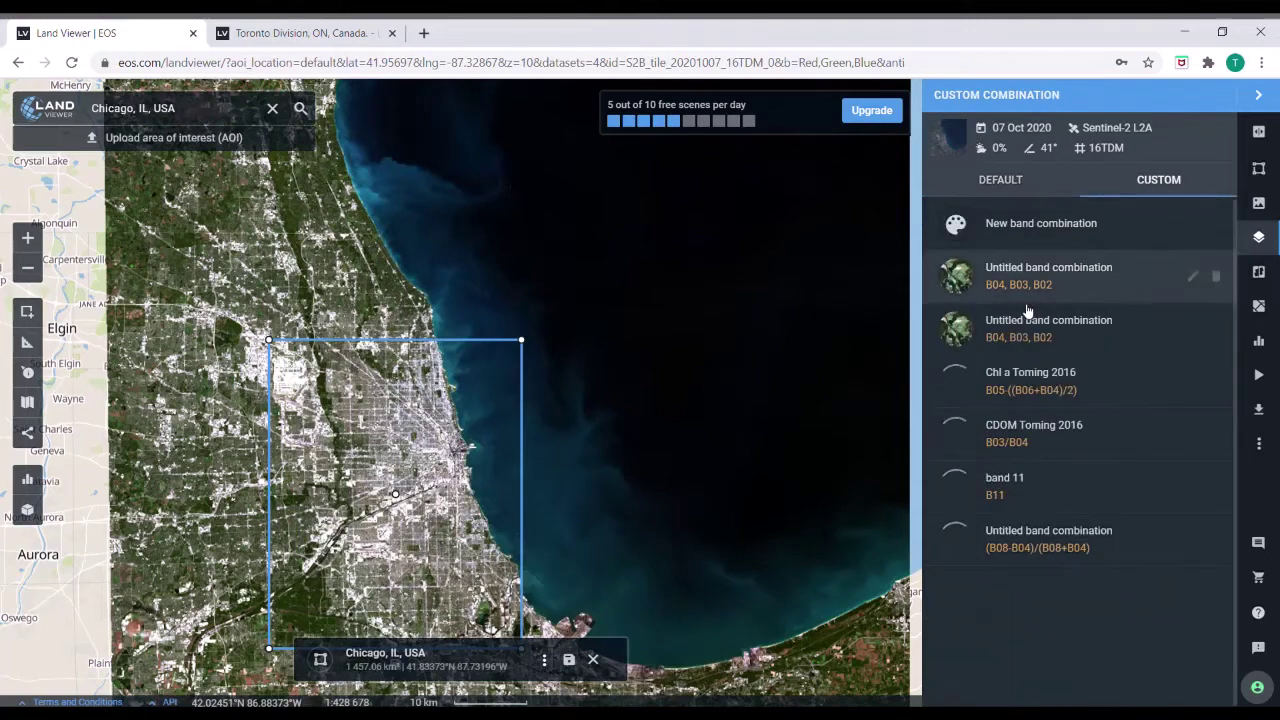
pyautogui.click(1031, 440)
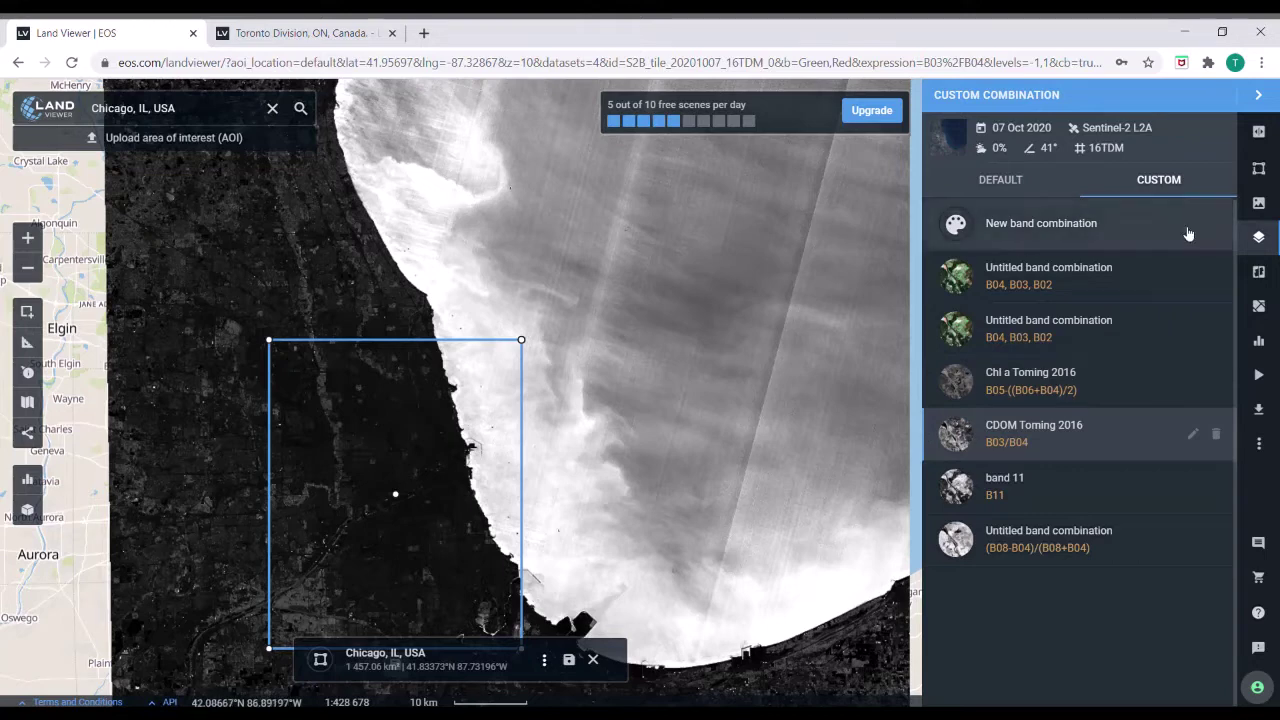
# Step: Open the saved areas of interest and bring up the 66.58 km² Urbanization AOI
pyautogui.click(1263, 174)
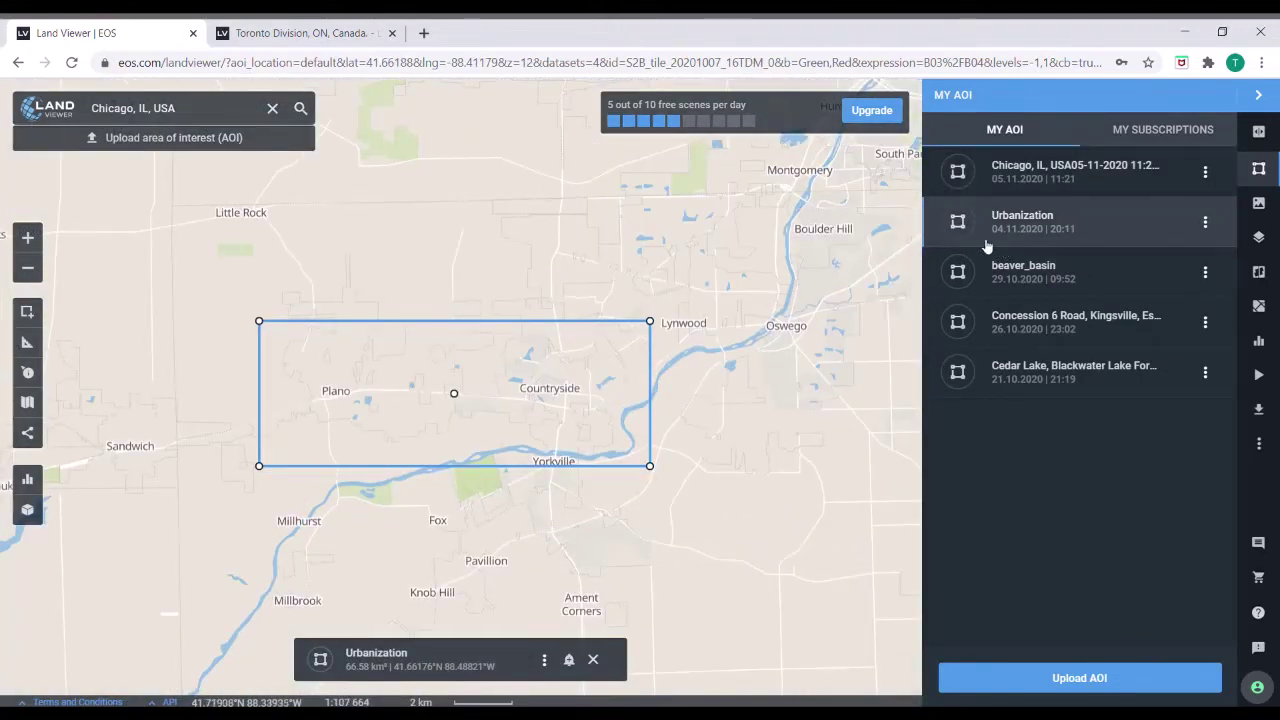
# Step: Search scenes over the Urbanization area and load the 04 Jul 1999 Landsat 7 scene in natural colour
pyautogui.click(1261, 206)
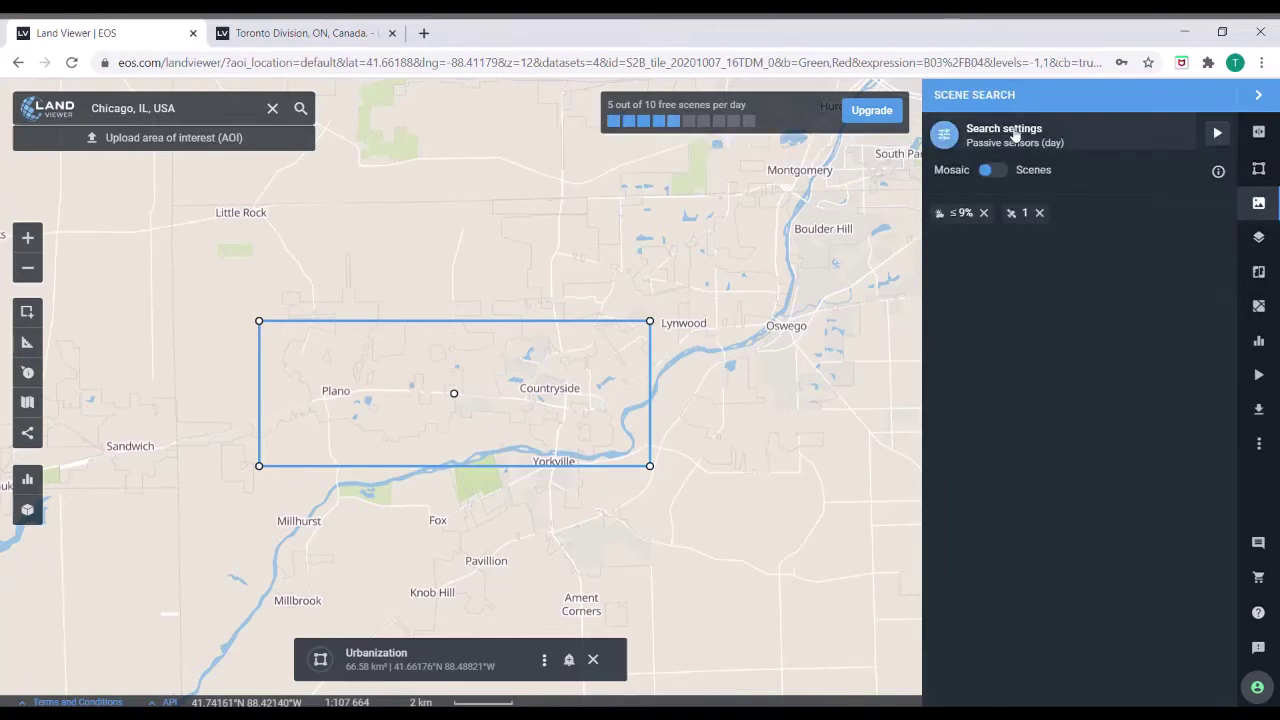
pyautogui.moveTo(625, 126)
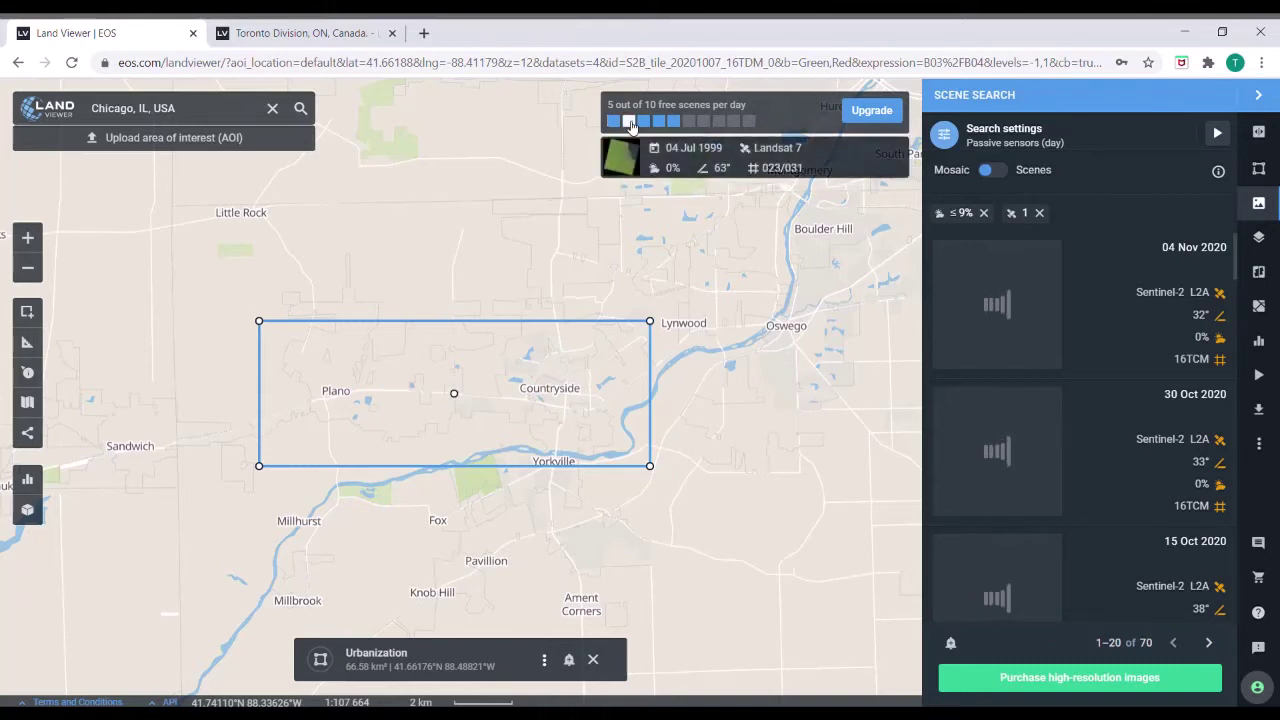
pyautogui.click(631, 124)
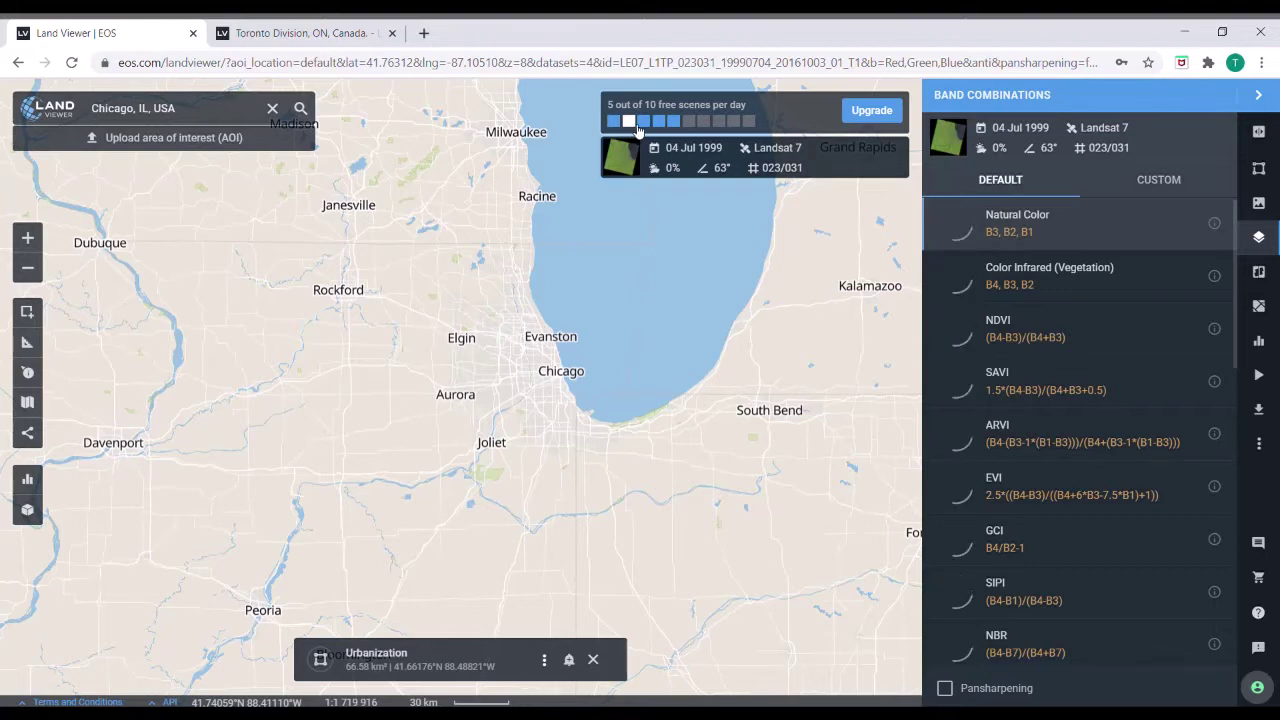
pyautogui.click(643, 123)
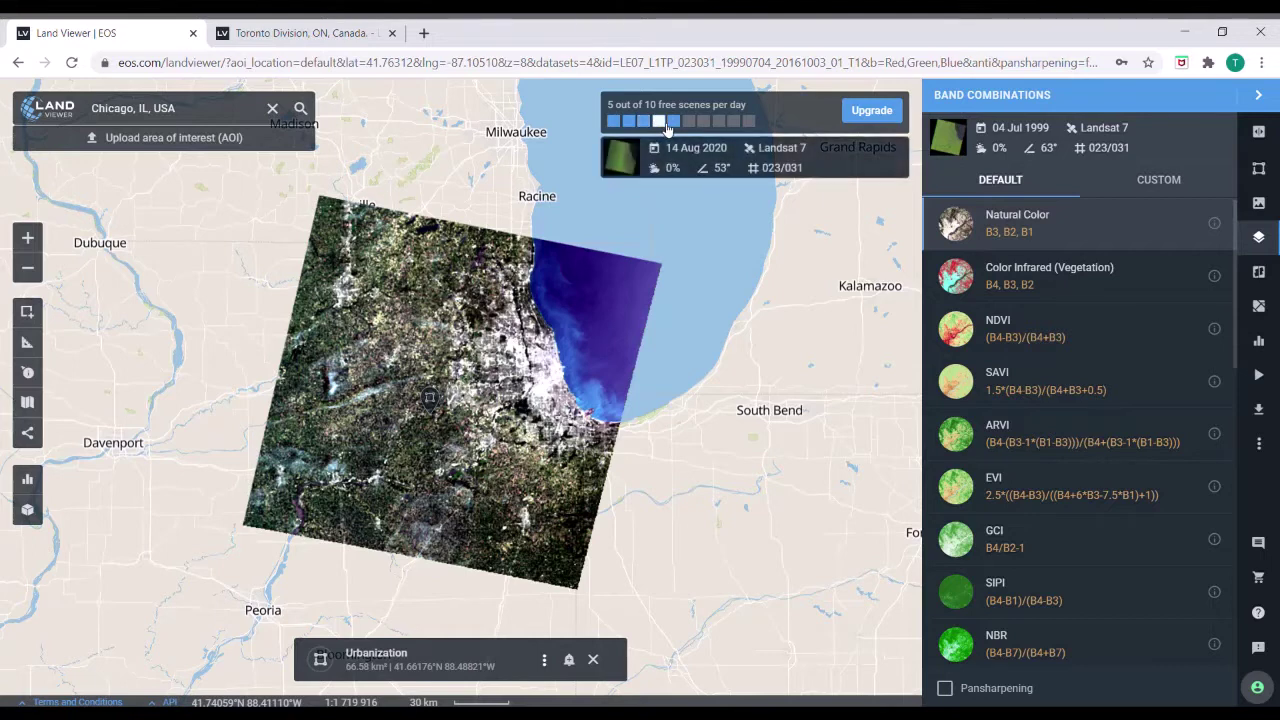
pyautogui.moveTo(660, 123)
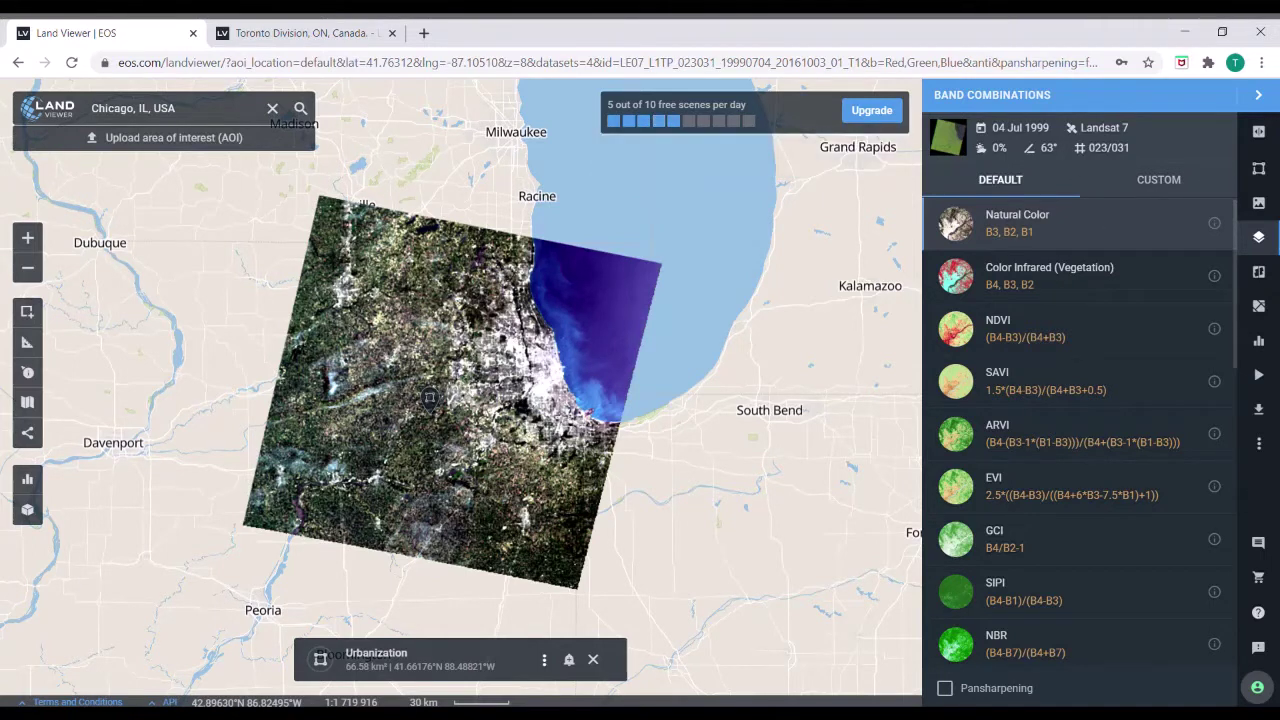
# Step: Pair the 14 Aug 2020 Landsat 7 scene with the 1999 scene and shift the swipe divider
pyautogui.click(1259, 273)
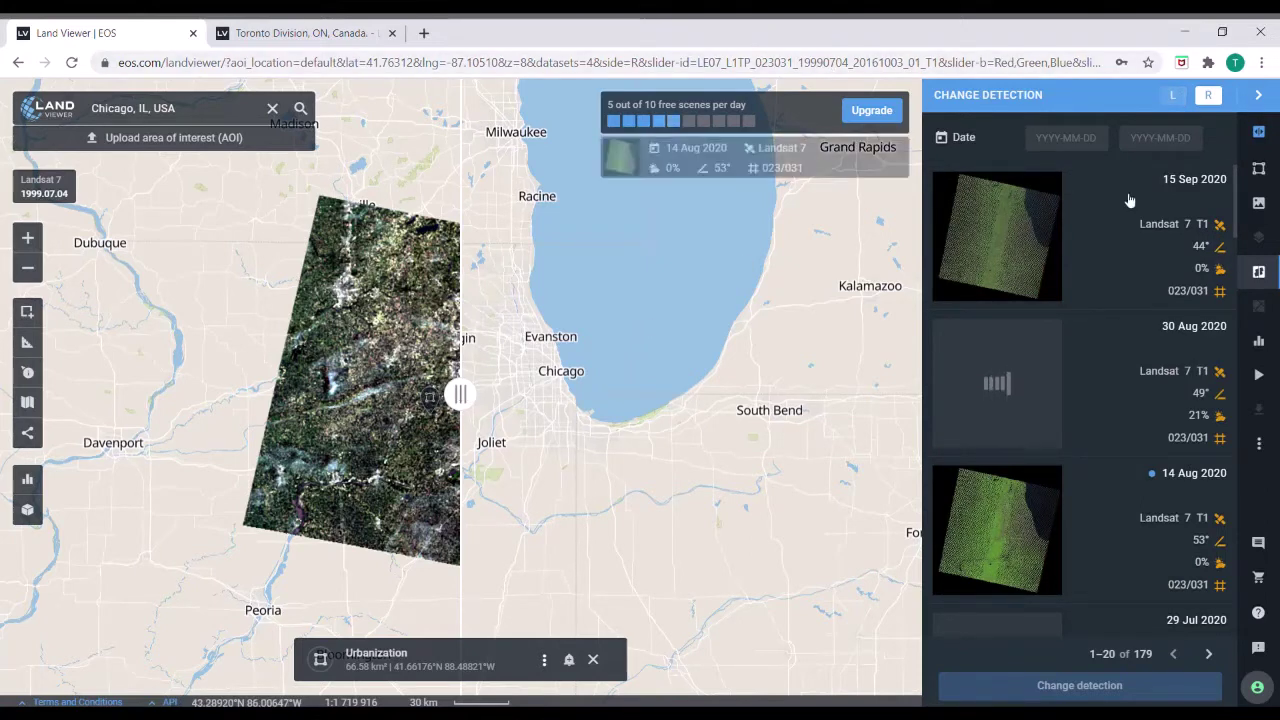
pyautogui.click(1146, 511)
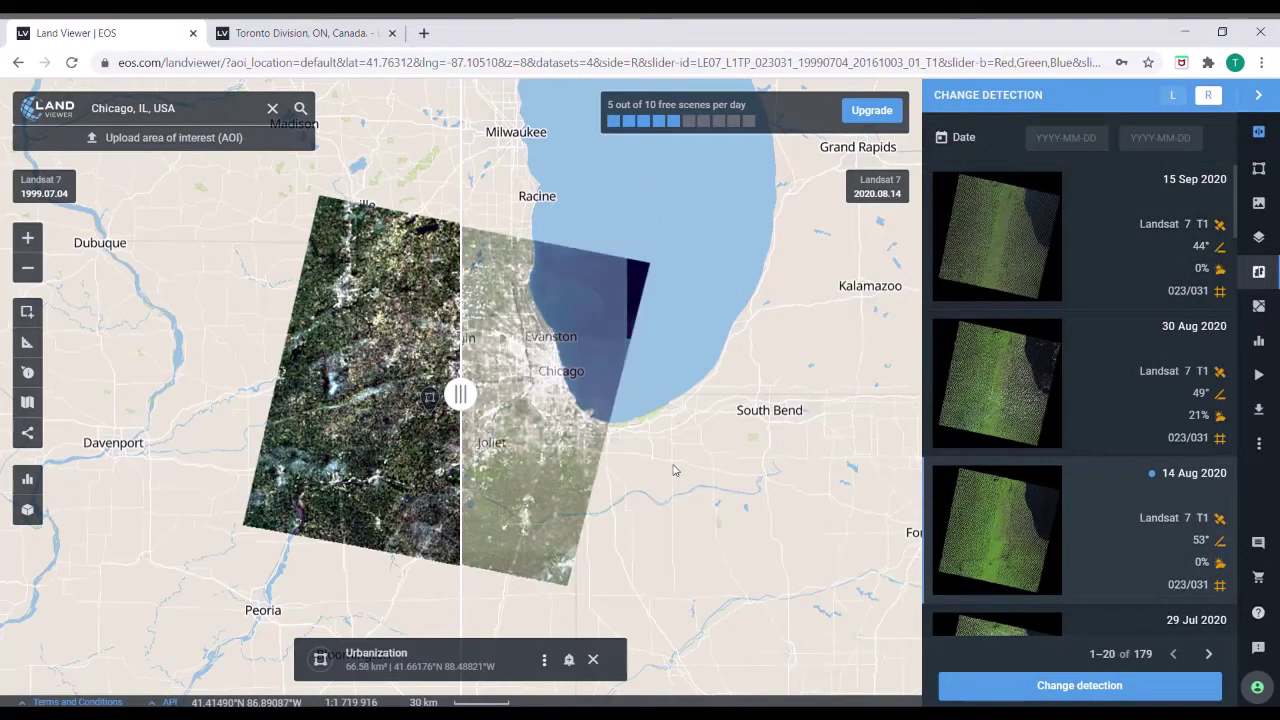
pyautogui.moveTo(463, 395); pyautogui.dragTo(224, 455)
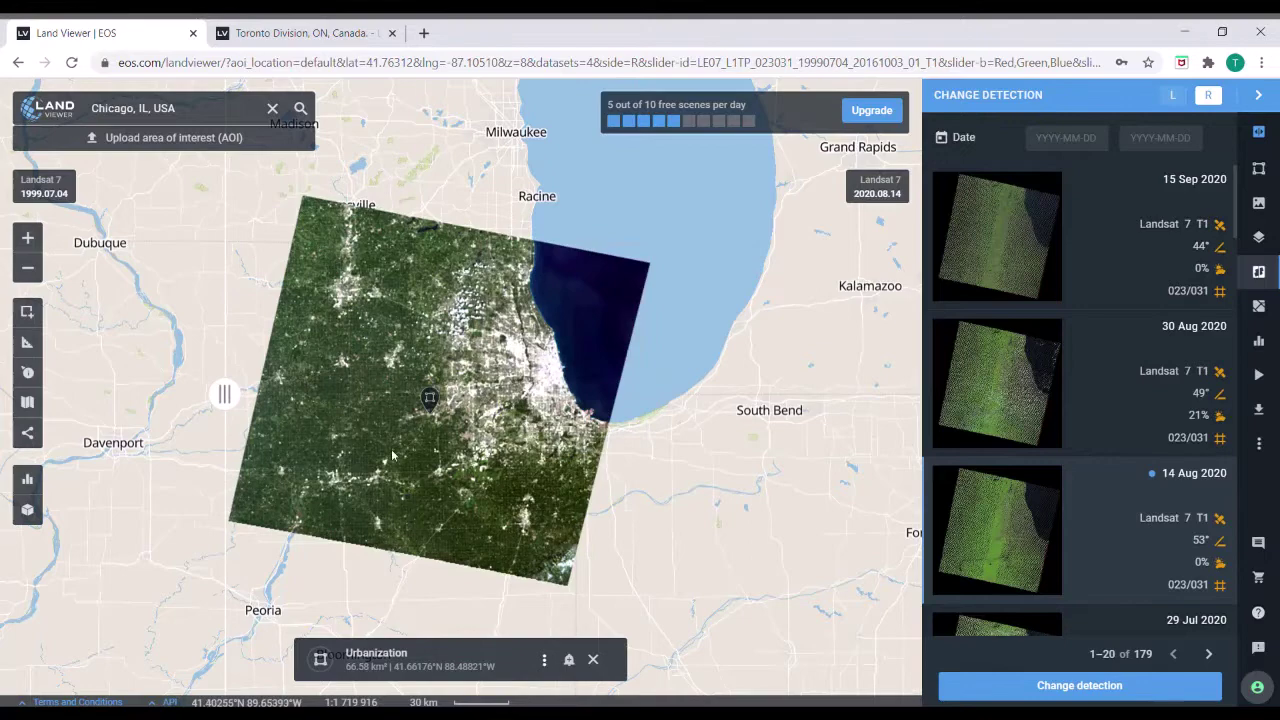
# Step: Zoom and pan to recentre the map on the Urbanization area near Plano
pyautogui.scroll(-2, 425, 425)
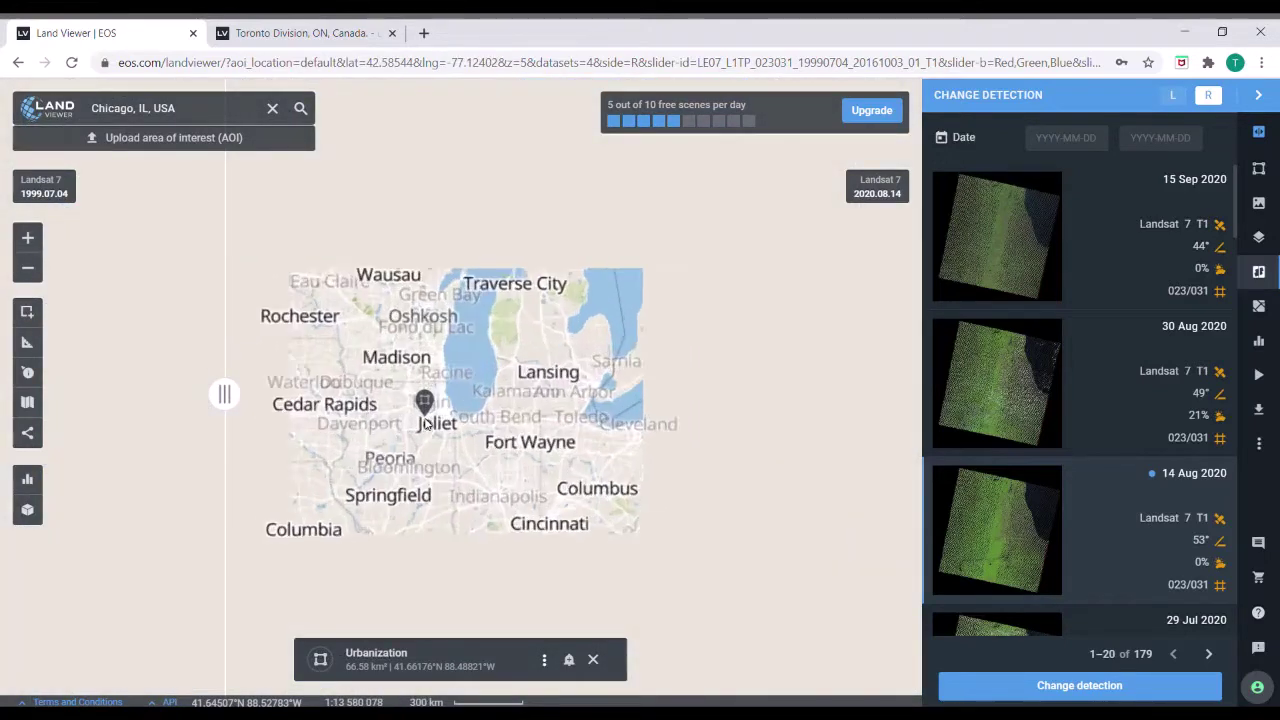
pyautogui.scroll(5, 425, 425)
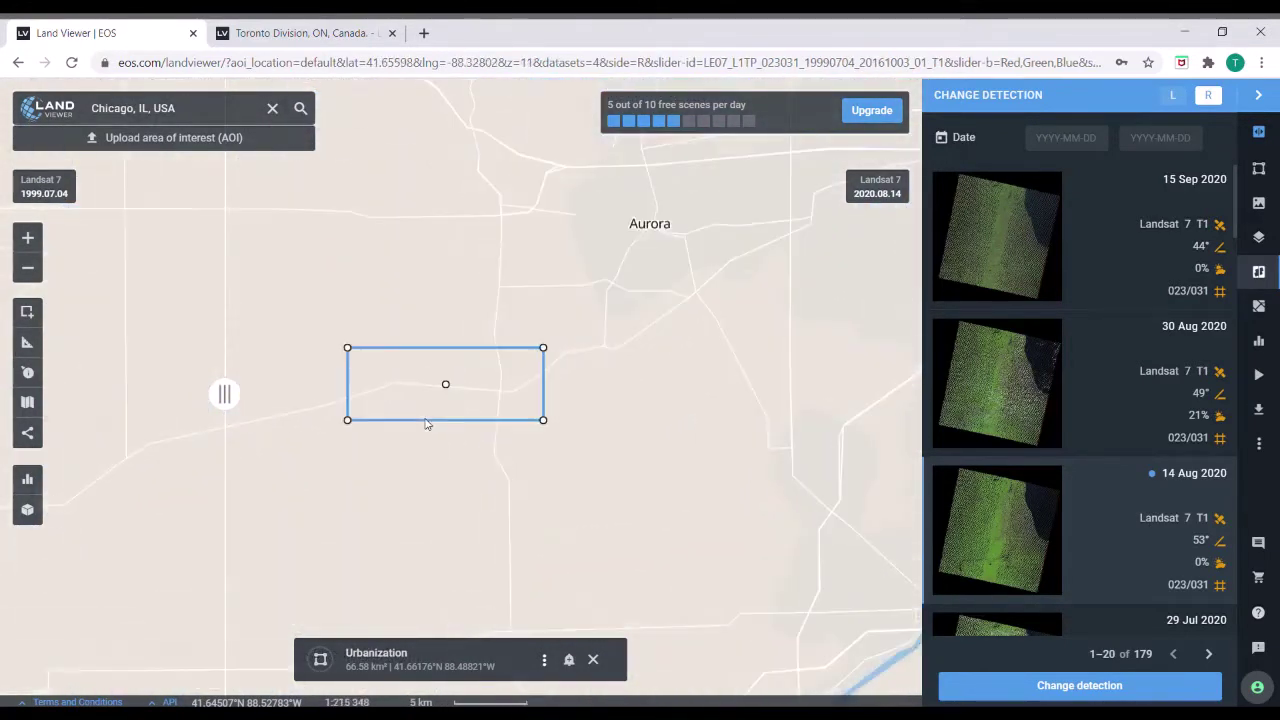
pyautogui.scroll(-1, 305, 360)
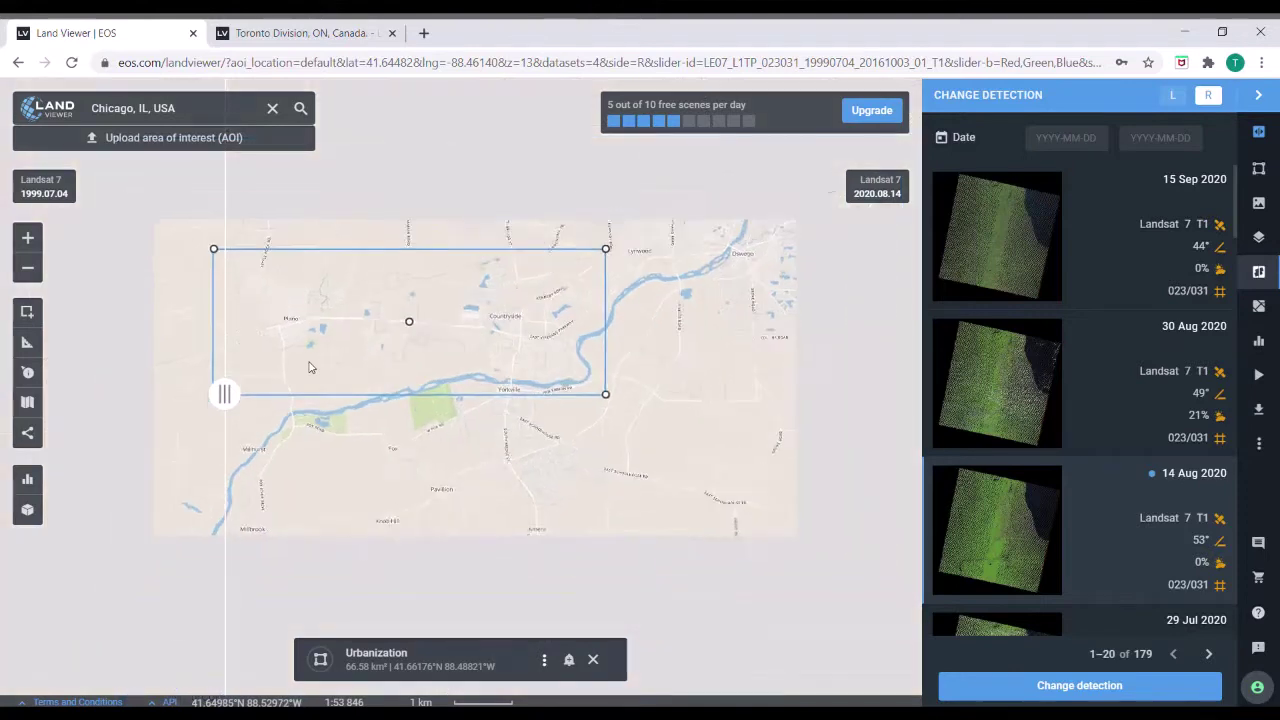
pyautogui.moveTo(174, 428); pyautogui.dragTo(200, 435)
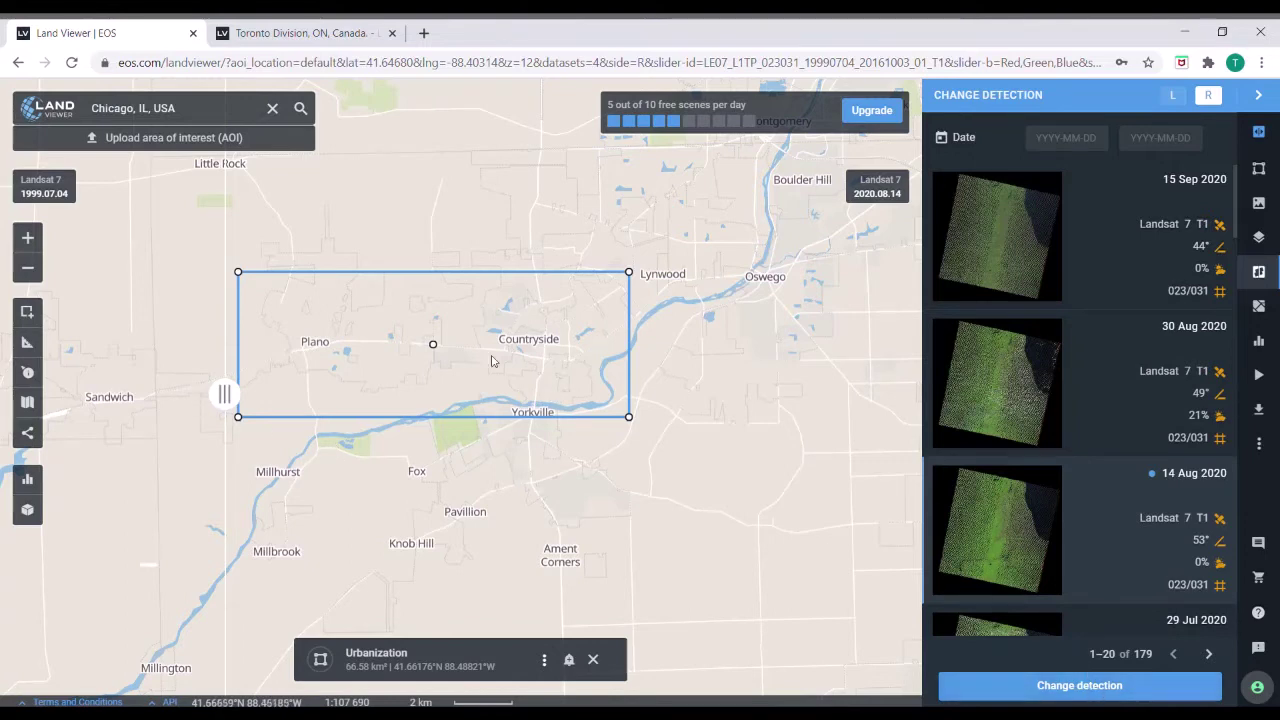
# Step: Set up NDVI change detection and sweep the divider so the 1999 scene covers most of the map
pyautogui.click(1078, 684)
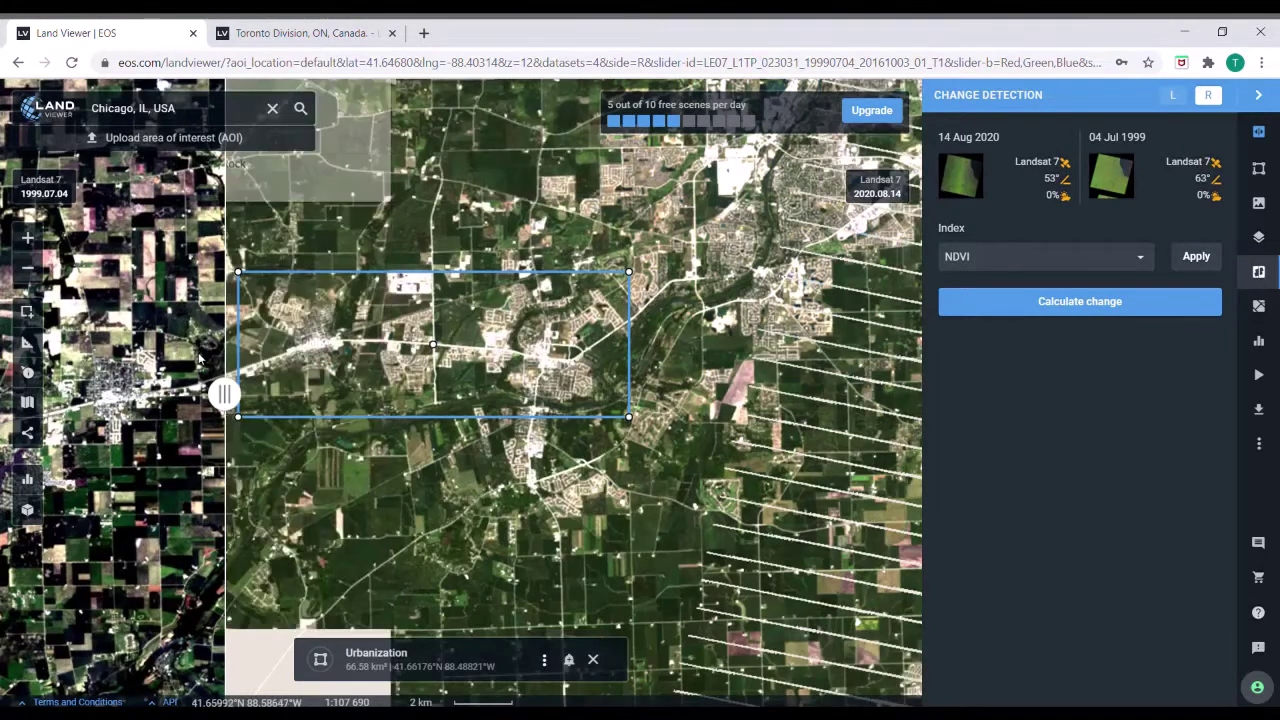
pyautogui.moveTo(224, 394); pyautogui.dragTo(177, 394)
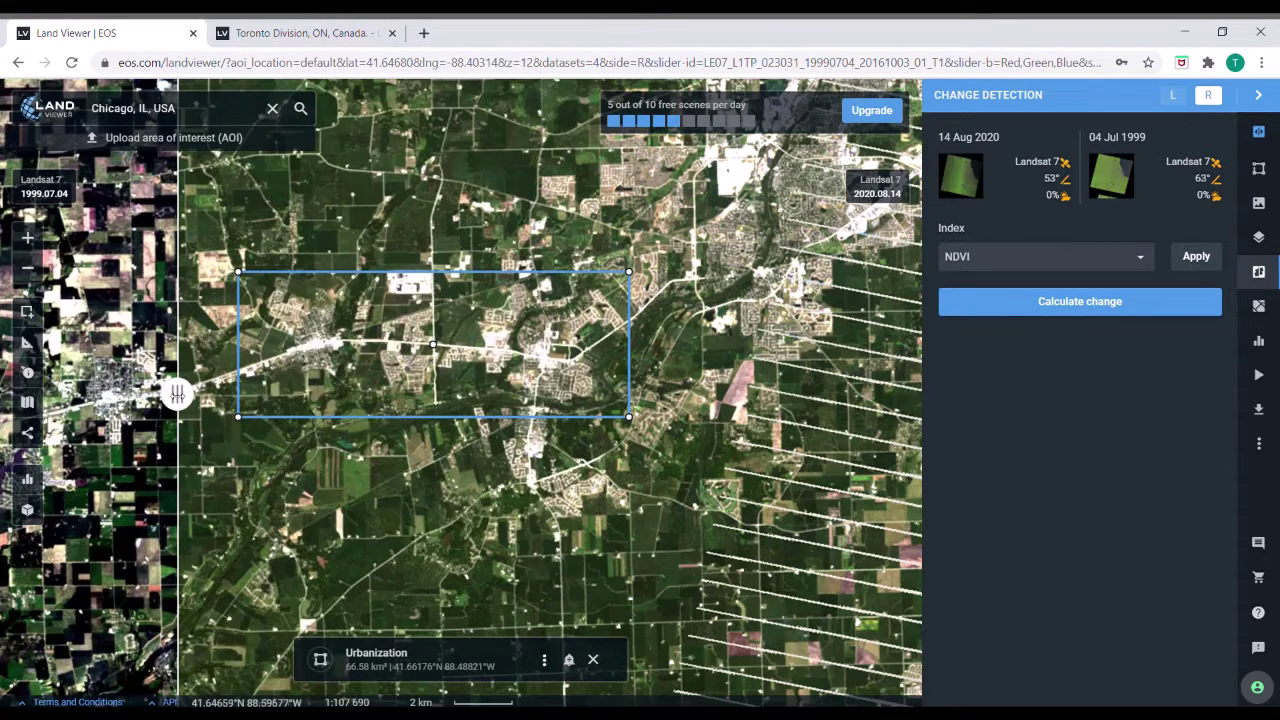
pyautogui.moveTo(177, 394); pyautogui.dragTo(210, 425)
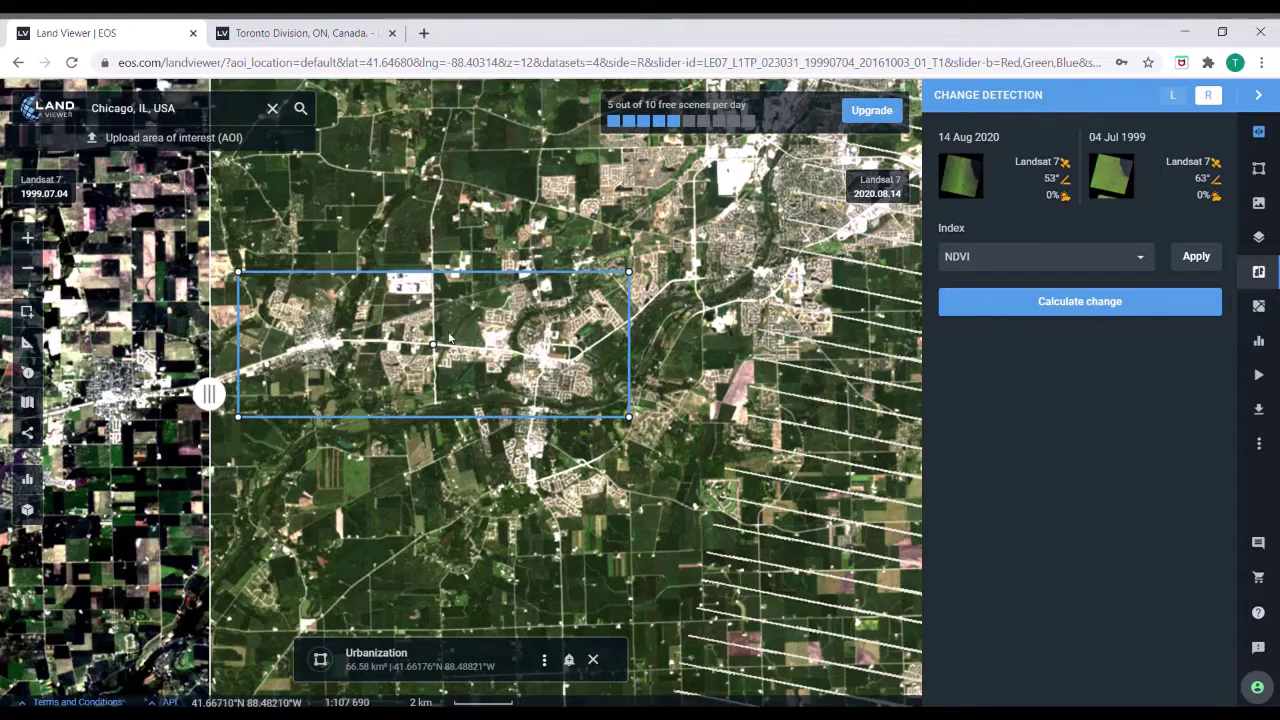
pyautogui.moveTo(209, 394); pyautogui.dragTo(135, 394)
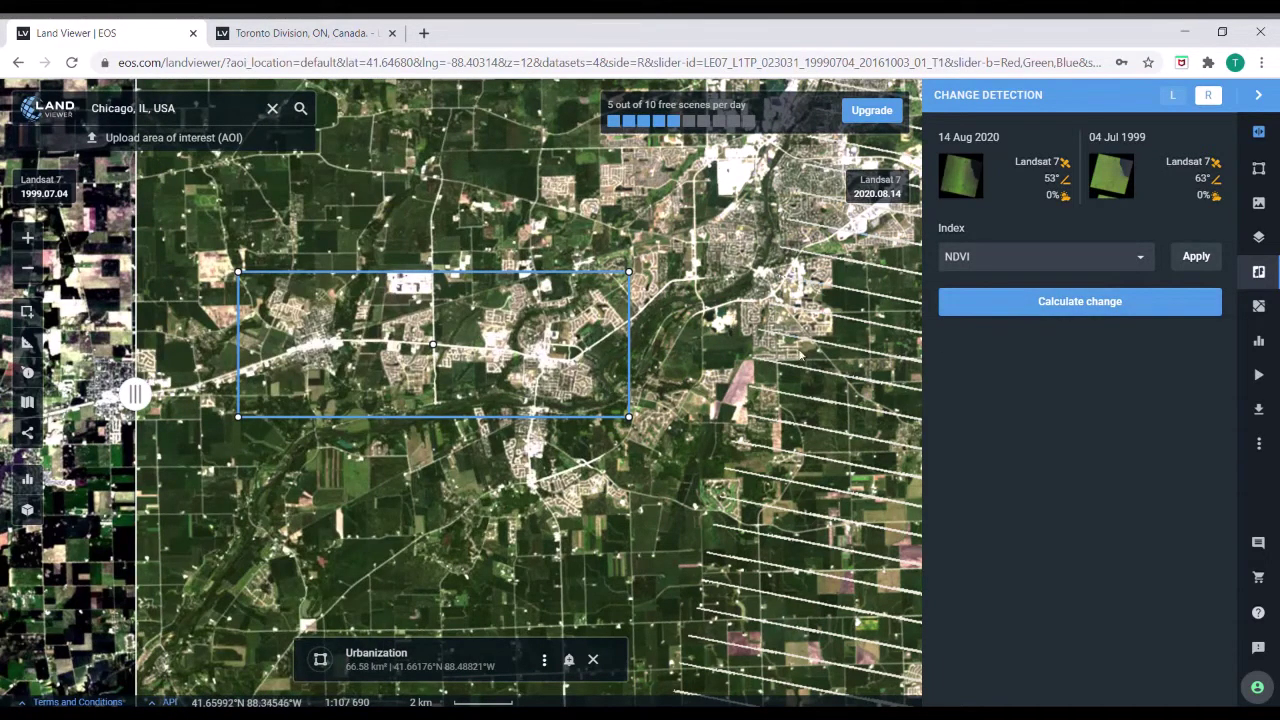
# Step: Calculate the NDVI change map for the Urbanization area and make the overlay fully opaque
pyautogui.click(998, 301)
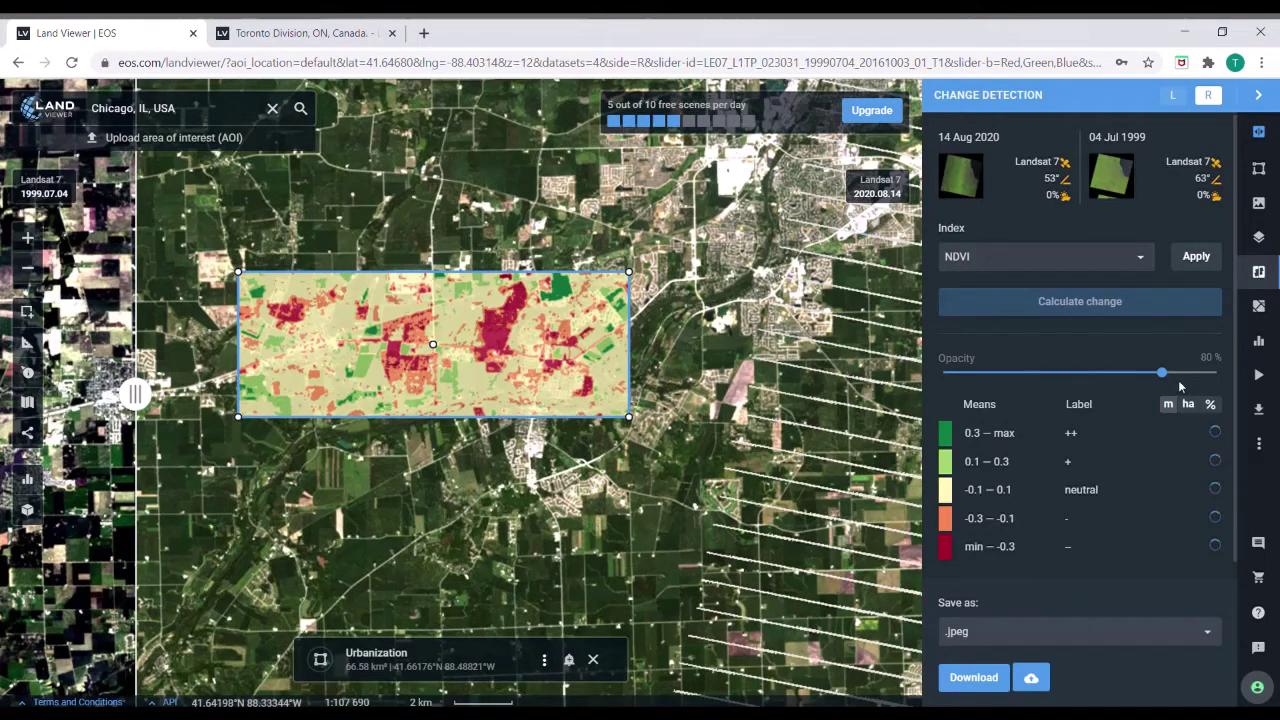
pyautogui.moveTo(1162, 375); pyautogui.dragTo(1217, 374)
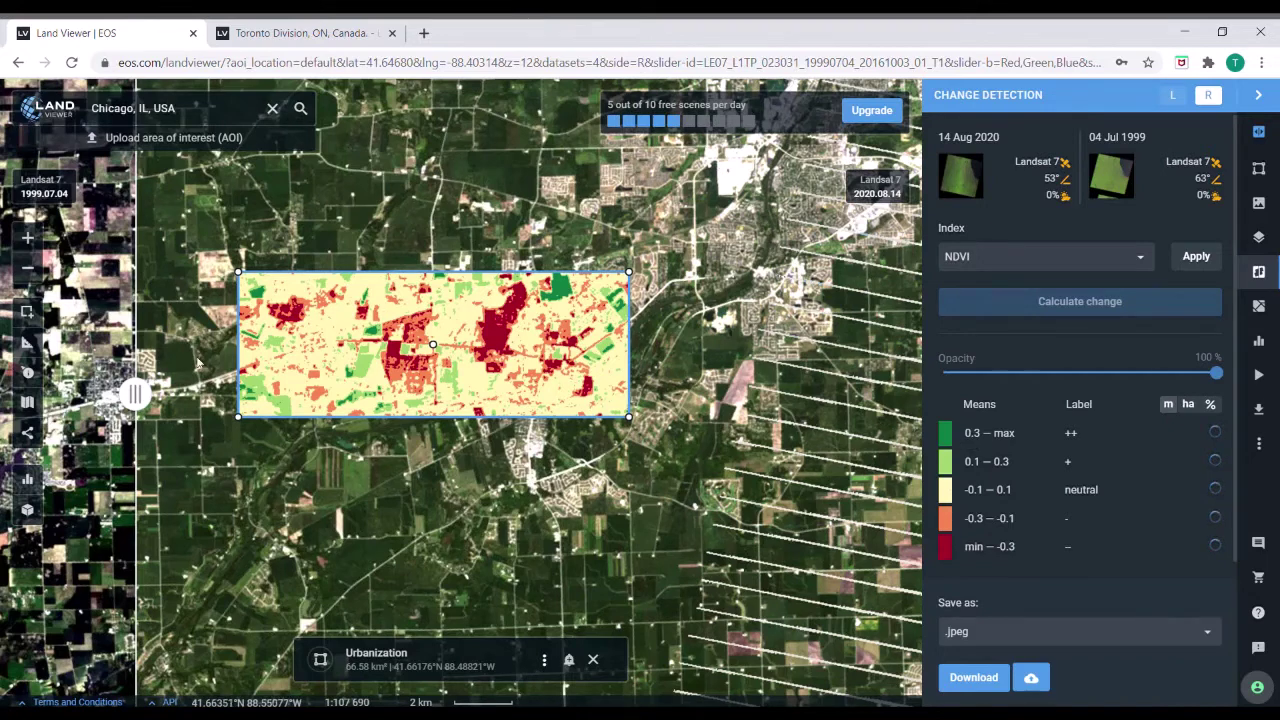
pyautogui.moveTo(135, 395); pyautogui.dragTo(146, 396)
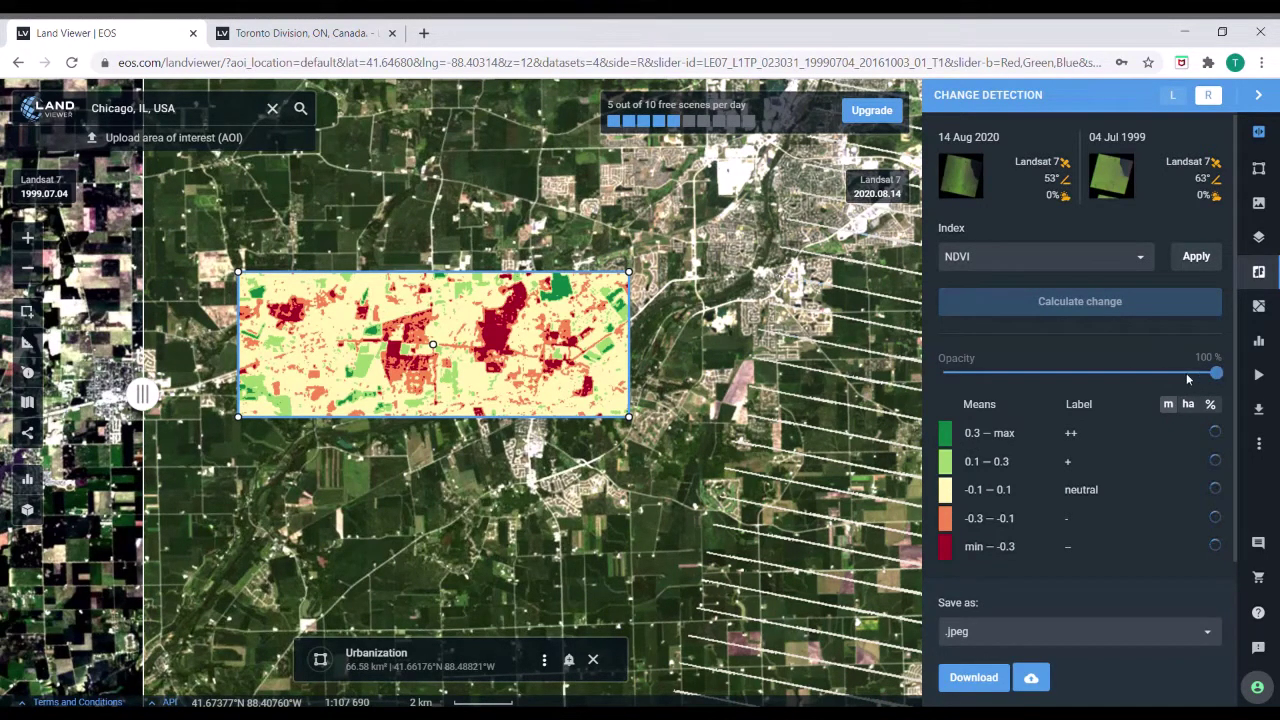
pyautogui.moveTo(987, 380); pyautogui.dragTo(980, 376)
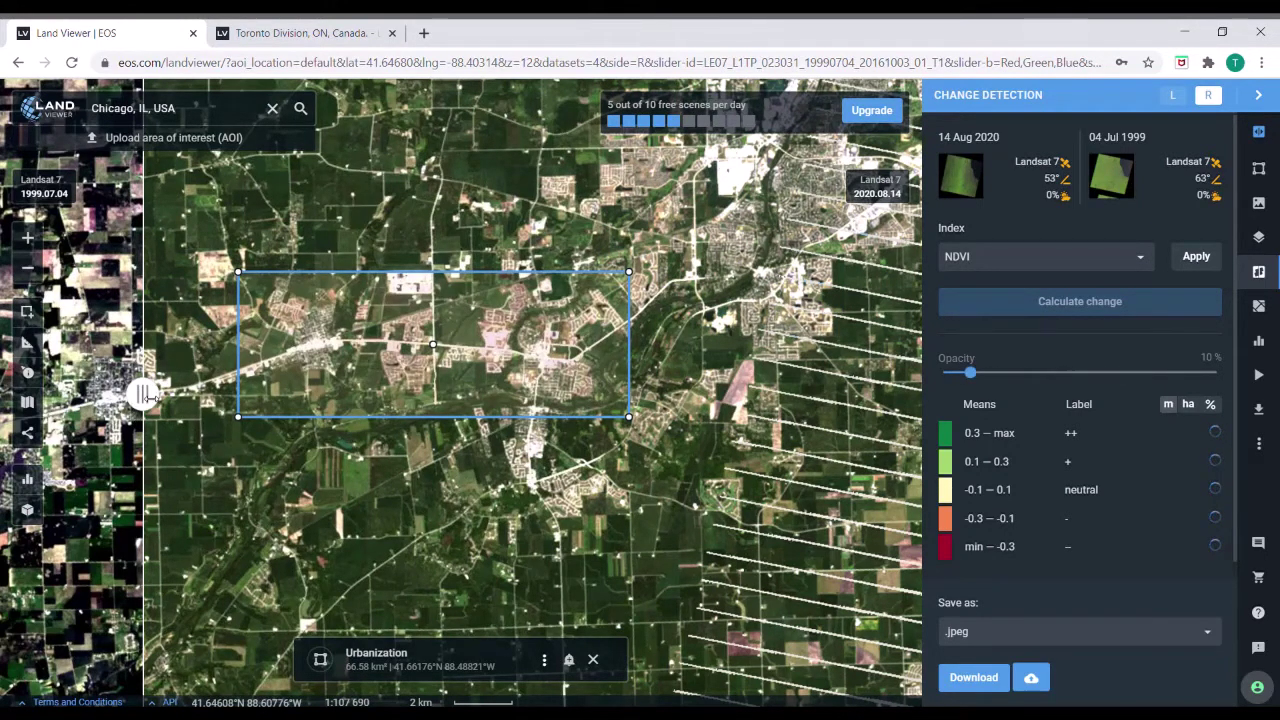
# Step: Sweep the 1999/2020 divider across the area and fade the change overlay to 20%
pyautogui.moveTo(143, 394); pyautogui.dragTo(287, 396)
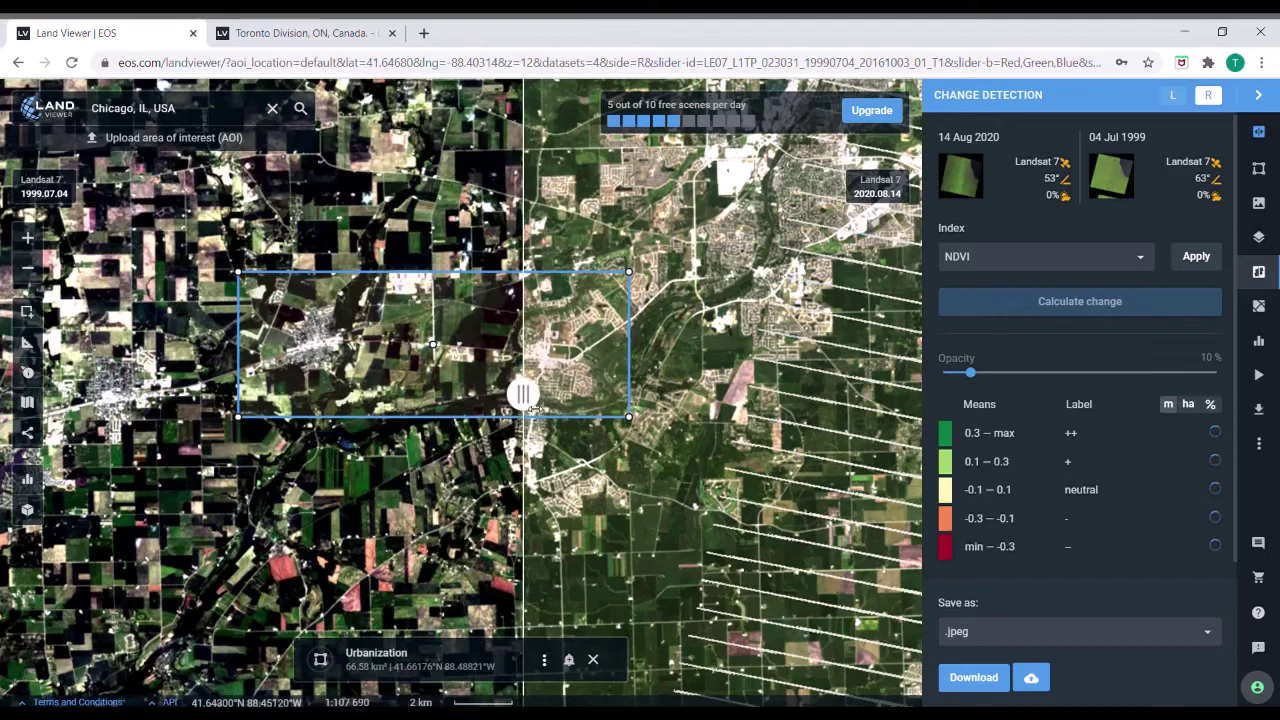
pyautogui.moveTo(535, 408); pyautogui.dragTo(315, 408)
pyautogui.moveTo(979, 372); pyautogui.dragTo(1080, 373)
pyautogui.moveTo(304, 395); pyautogui.dragTo(357, 394)
pyautogui.moveTo(1084, 375); pyautogui.dragTo(997, 375)
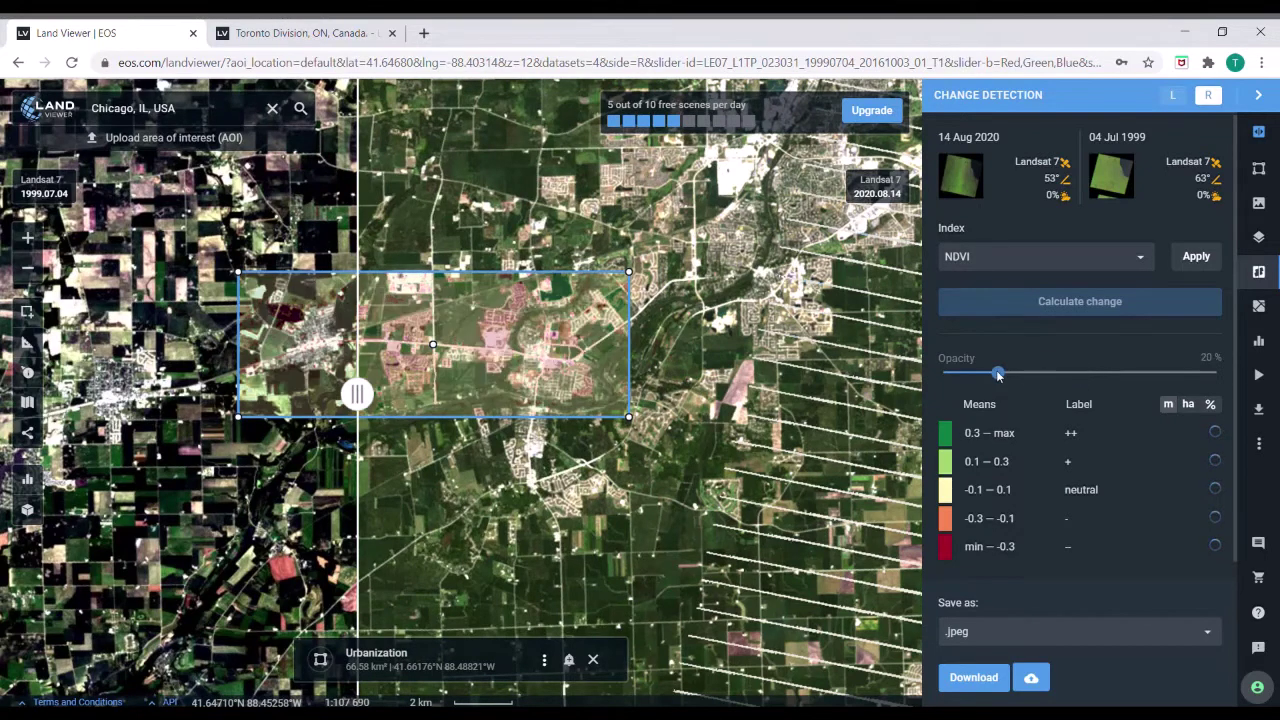
pyautogui.moveTo(378, 402); pyautogui.dragTo(347, 404)
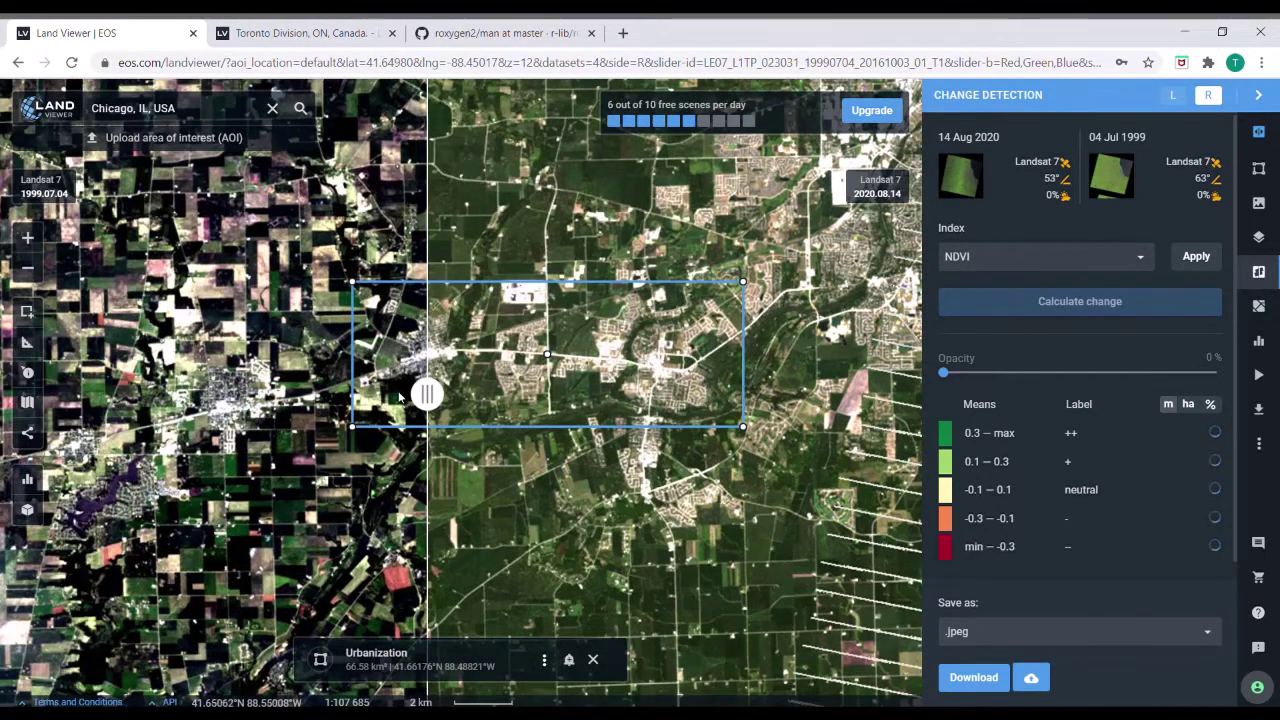
# Step: Set the change overlay to 40% opacity and keep .jpeg as the Save as format
pyautogui.click(1006, 631)
pyautogui.moveTo(943, 372); pyautogui.dragTo(1052, 372)
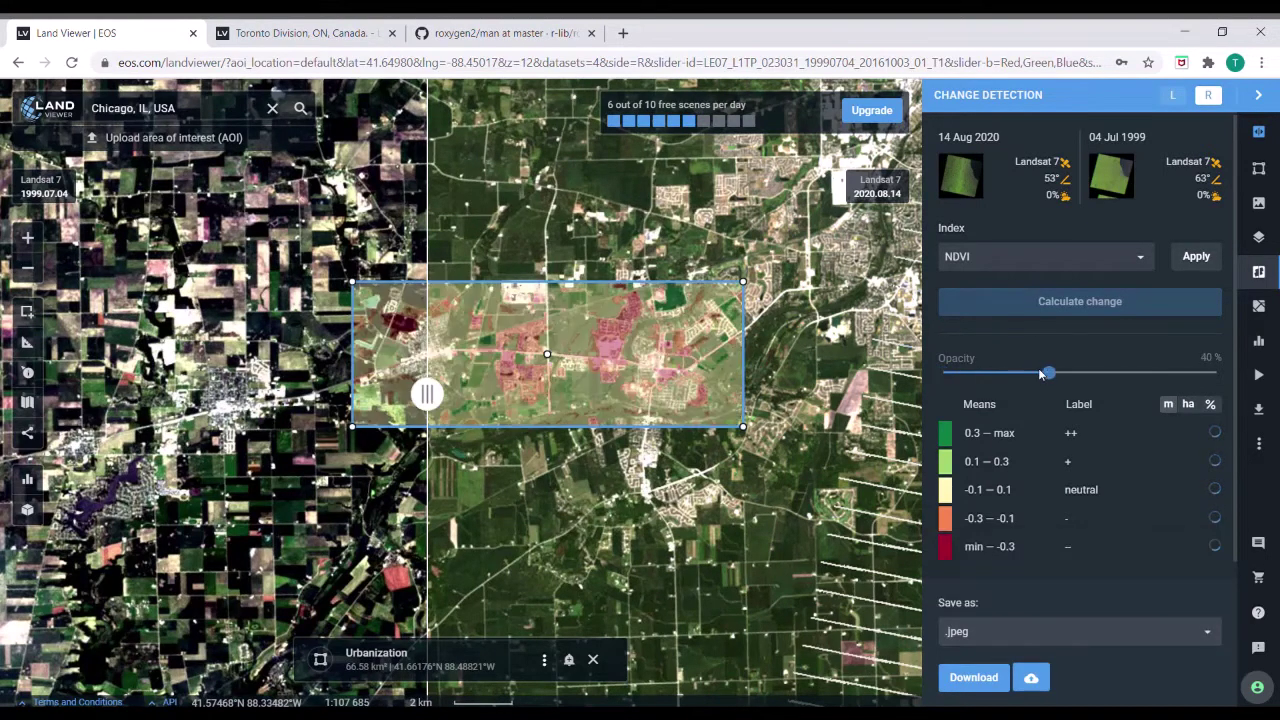
pyautogui.click(1020, 633)
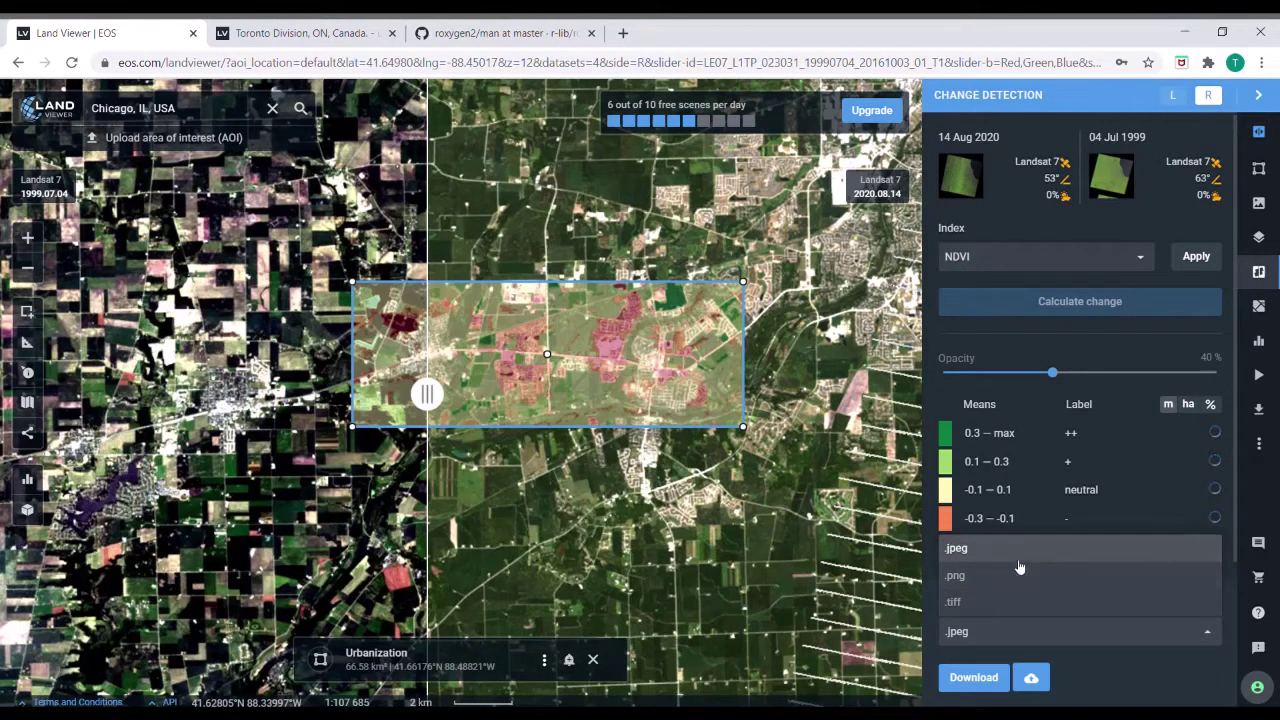
pyautogui.click(1126, 664)
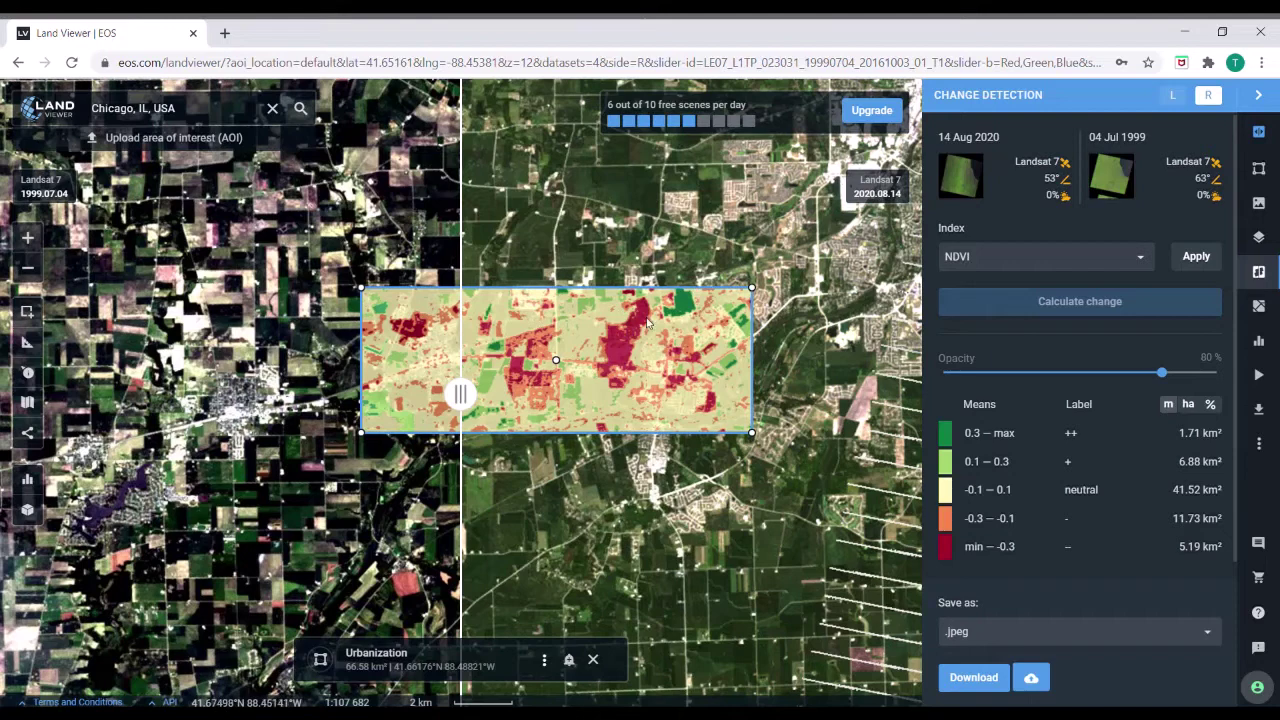
# Step: Chart NDVI from all sensors over a 5-year period and split it into one line per year
pyautogui.click(1274, 344)
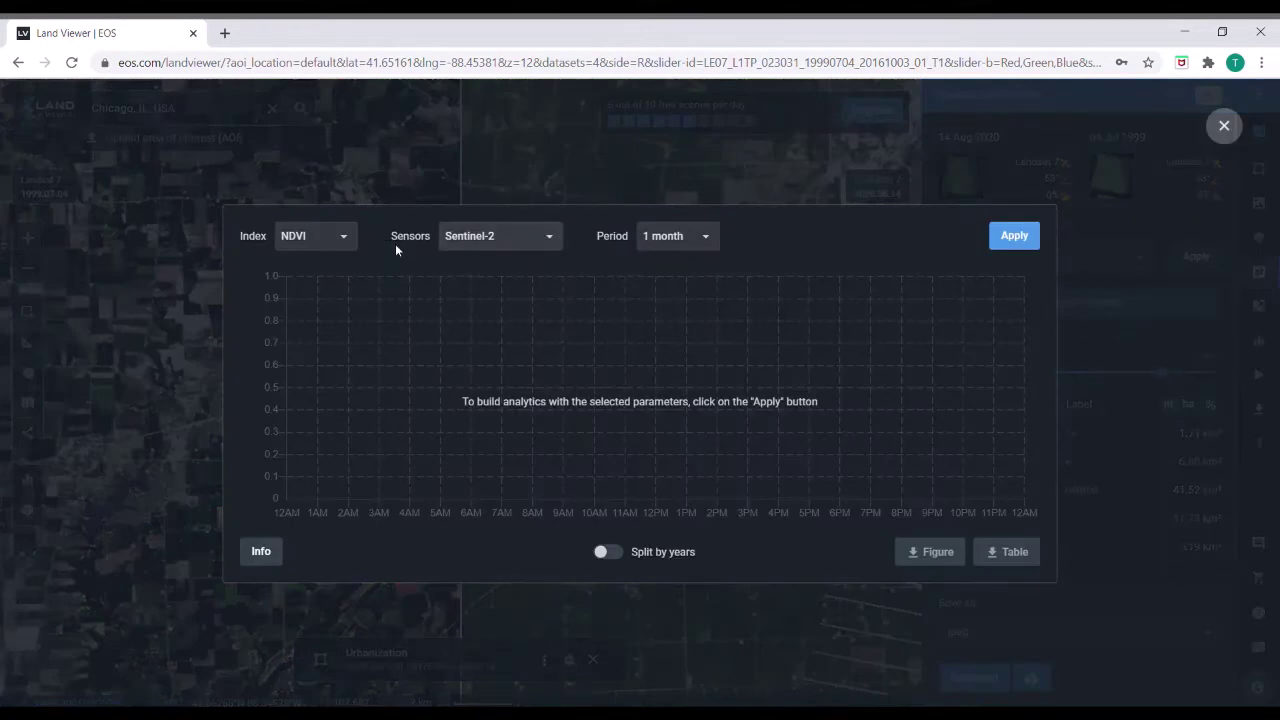
pyautogui.click(345, 240)
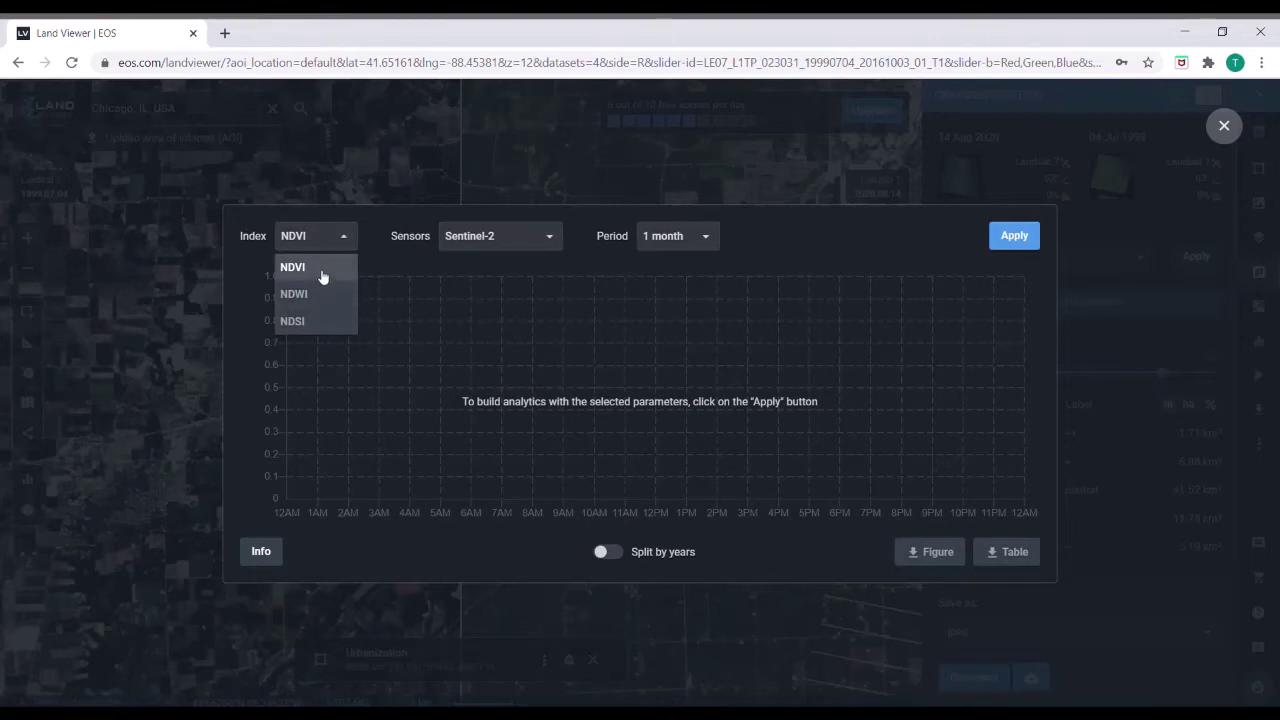
pyautogui.click(319, 271)
pyautogui.click(544, 248)
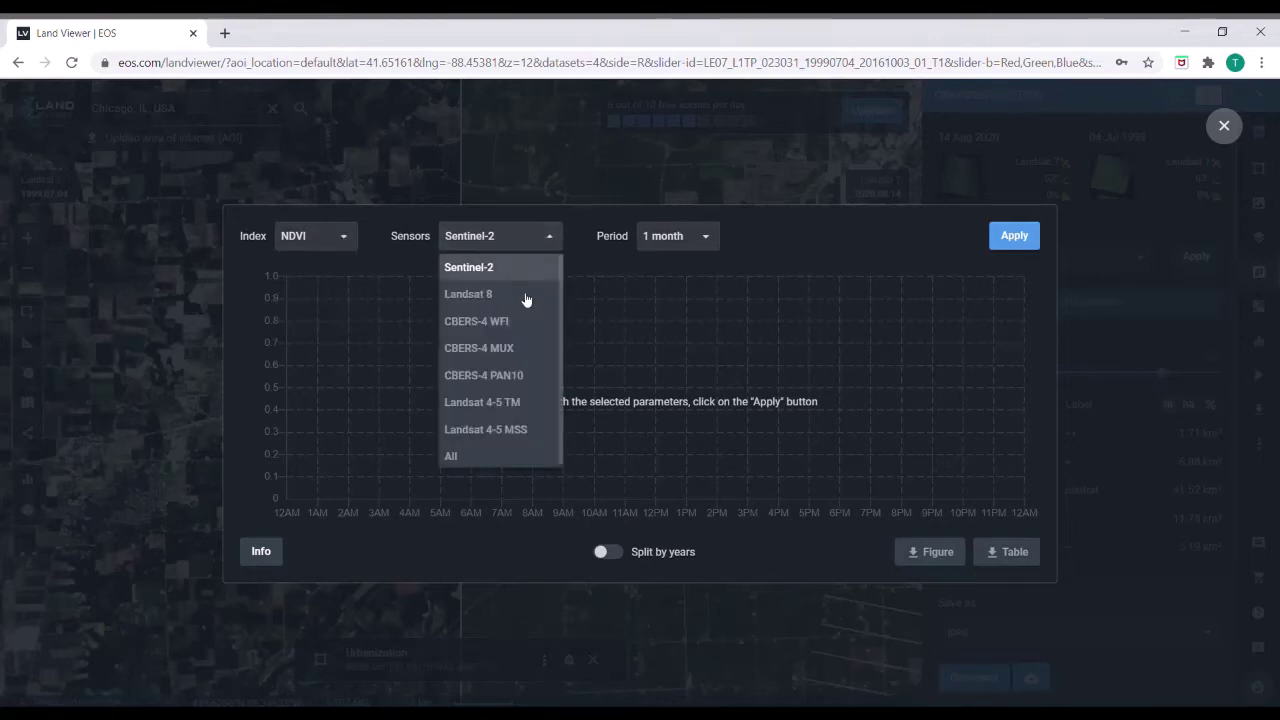
pyautogui.click(475, 455)
pyautogui.click(694, 250)
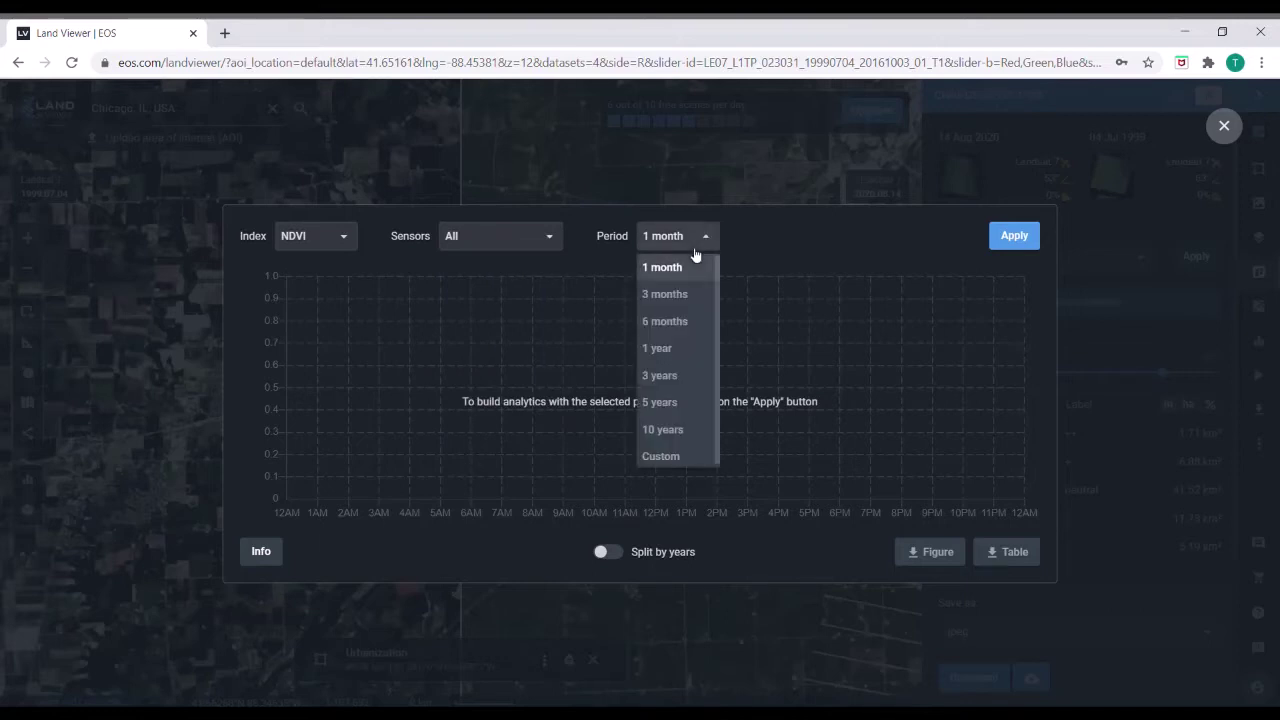
pyautogui.click(669, 405)
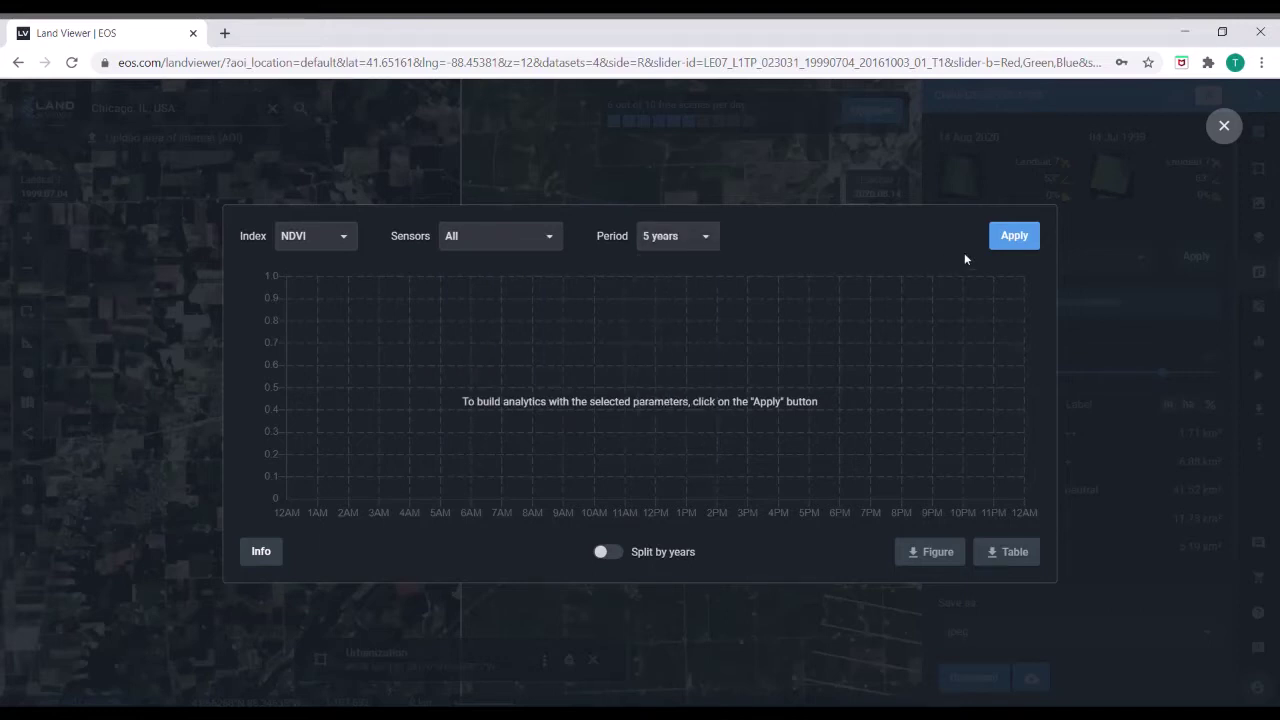
pyautogui.click(1014, 237)
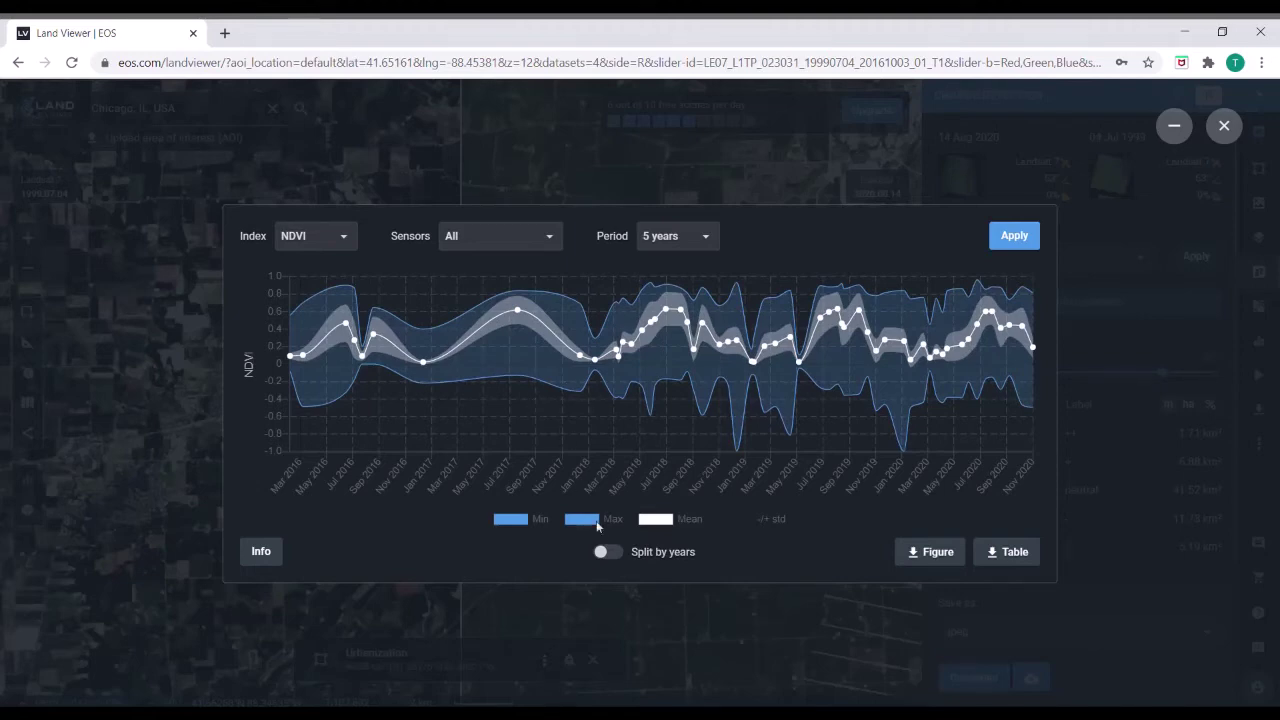
pyautogui.click(606, 552)
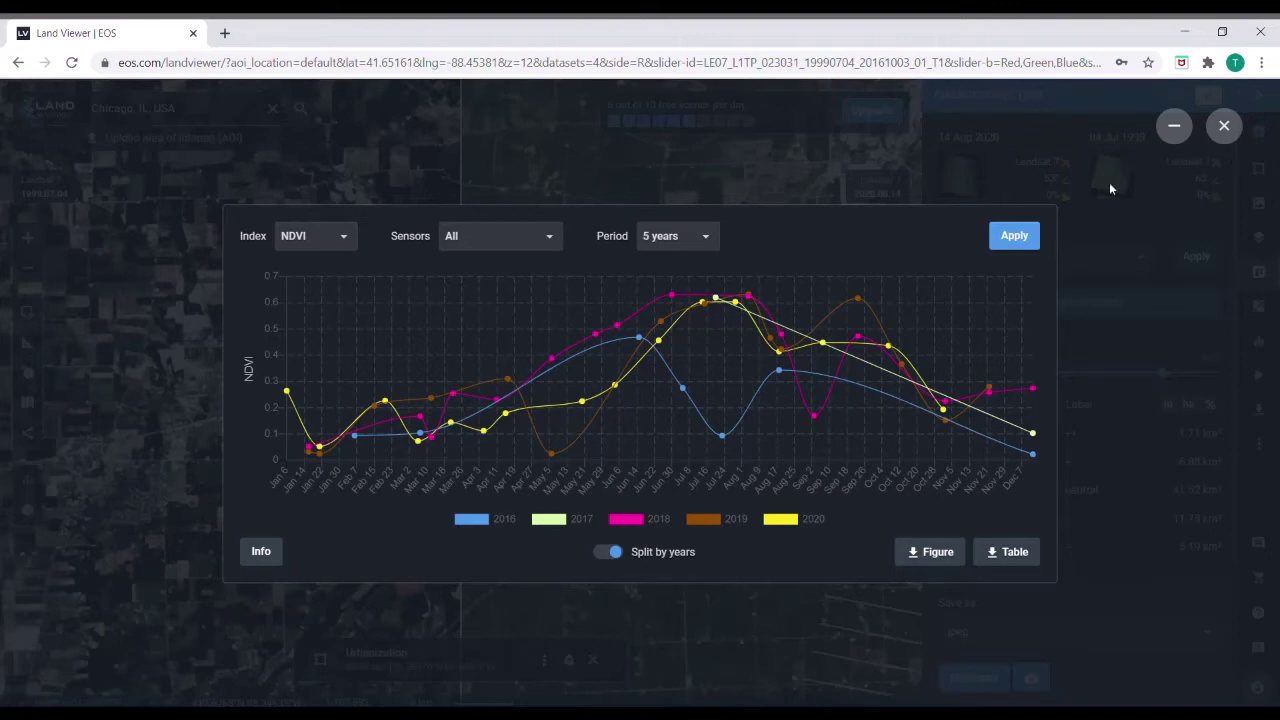
# Step: Close the NDVI chart, load the saved beaver_basin AOI (1.87 km²), and select the rectangle AOI tool
pyautogui.click(1226, 124)
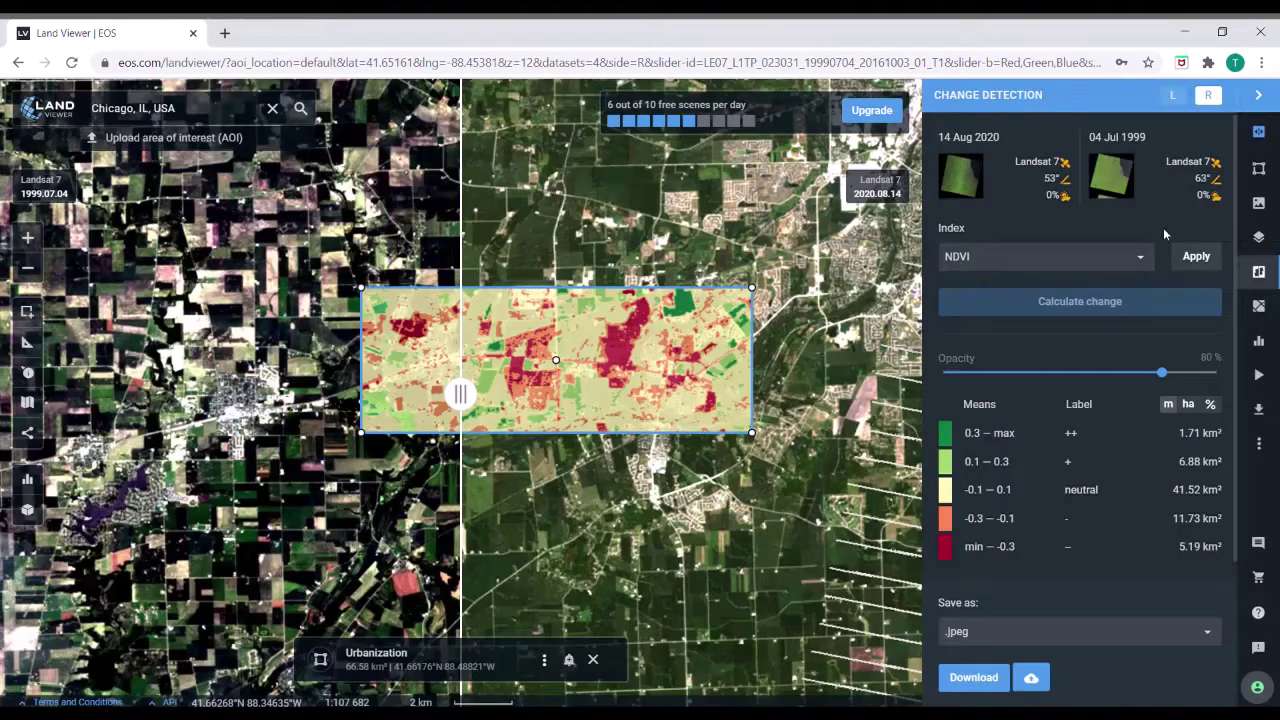
pyautogui.click(1260, 170)
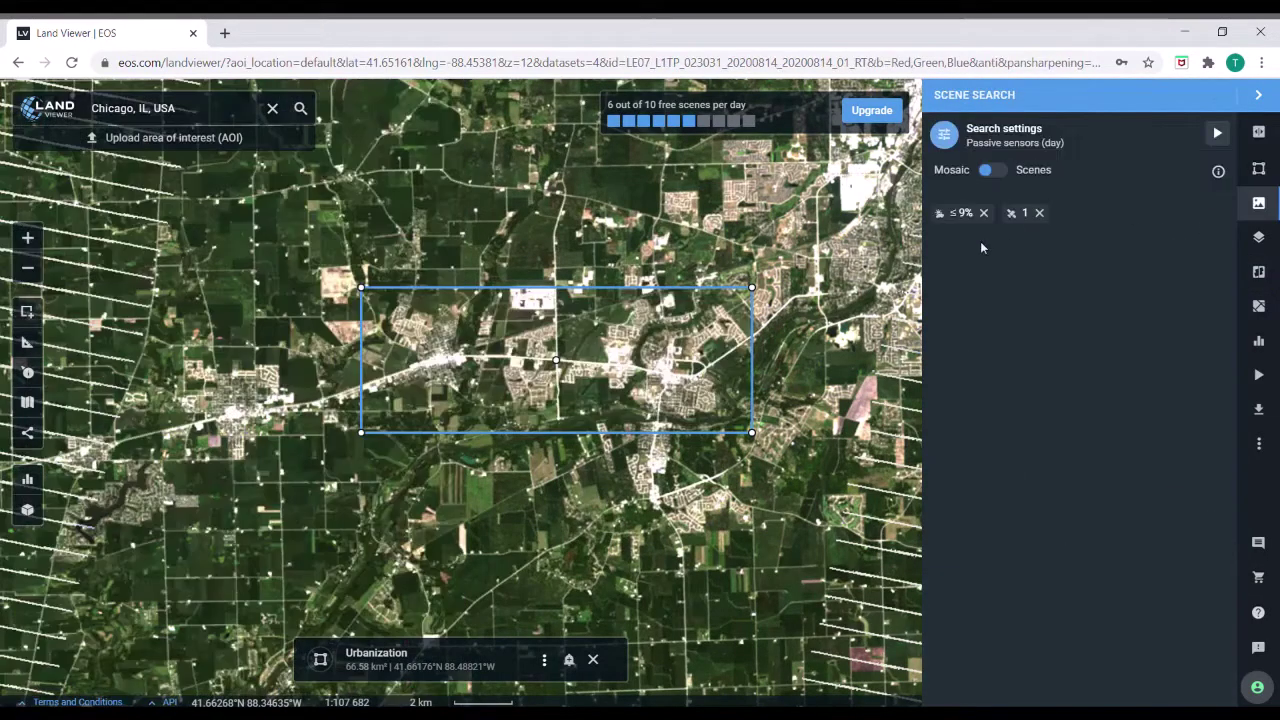
pyautogui.click(1262, 171)
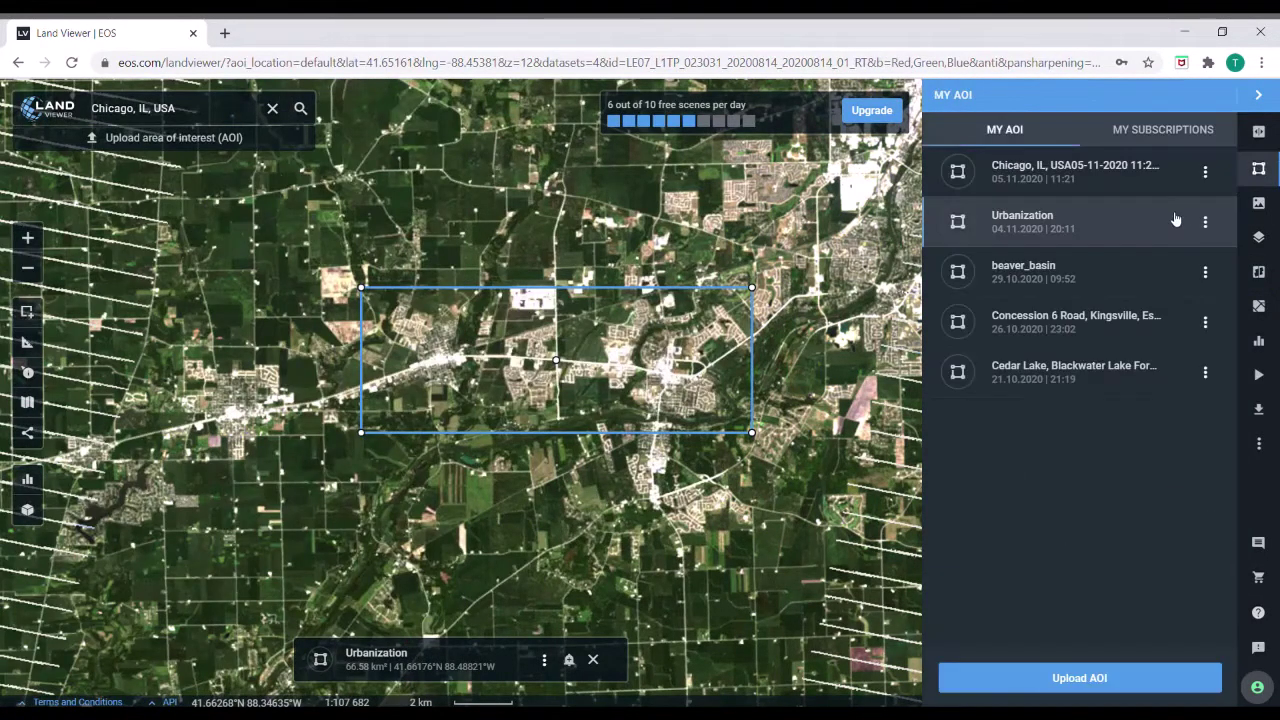
pyautogui.click(1037, 283)
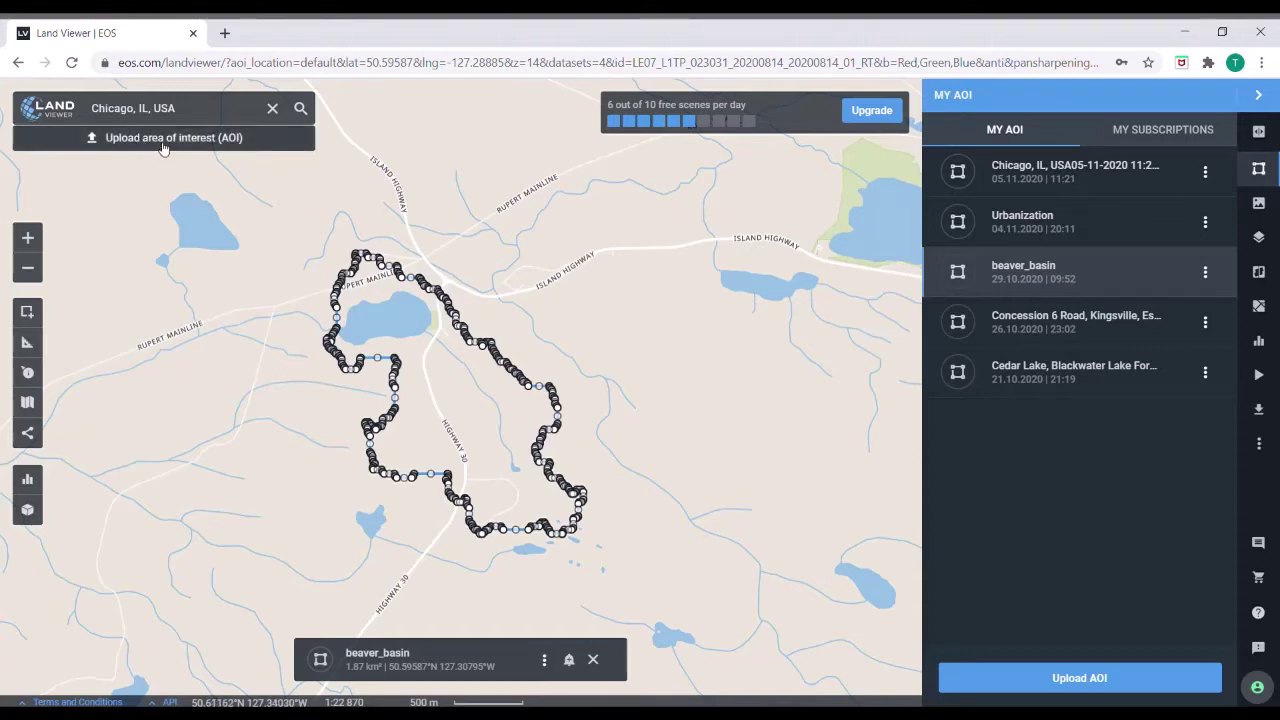
pyautogui.moveTo(27, 311)
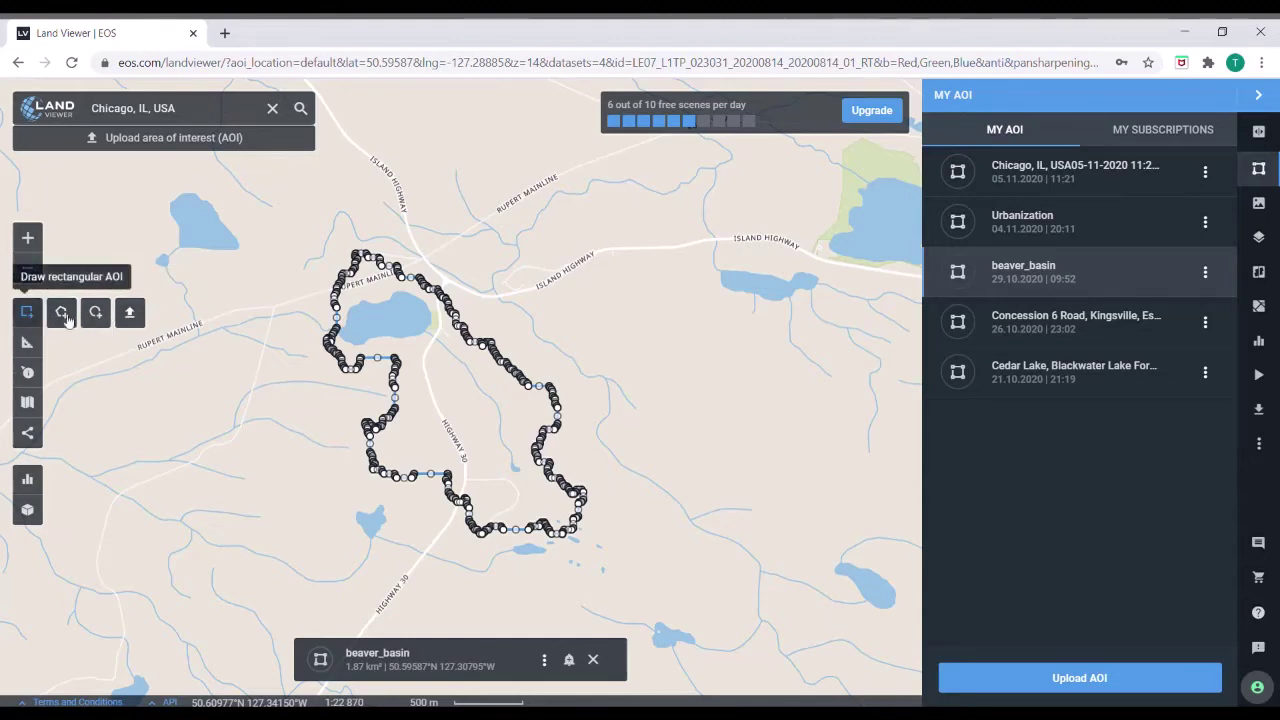
pyautogui.click(28, 313)
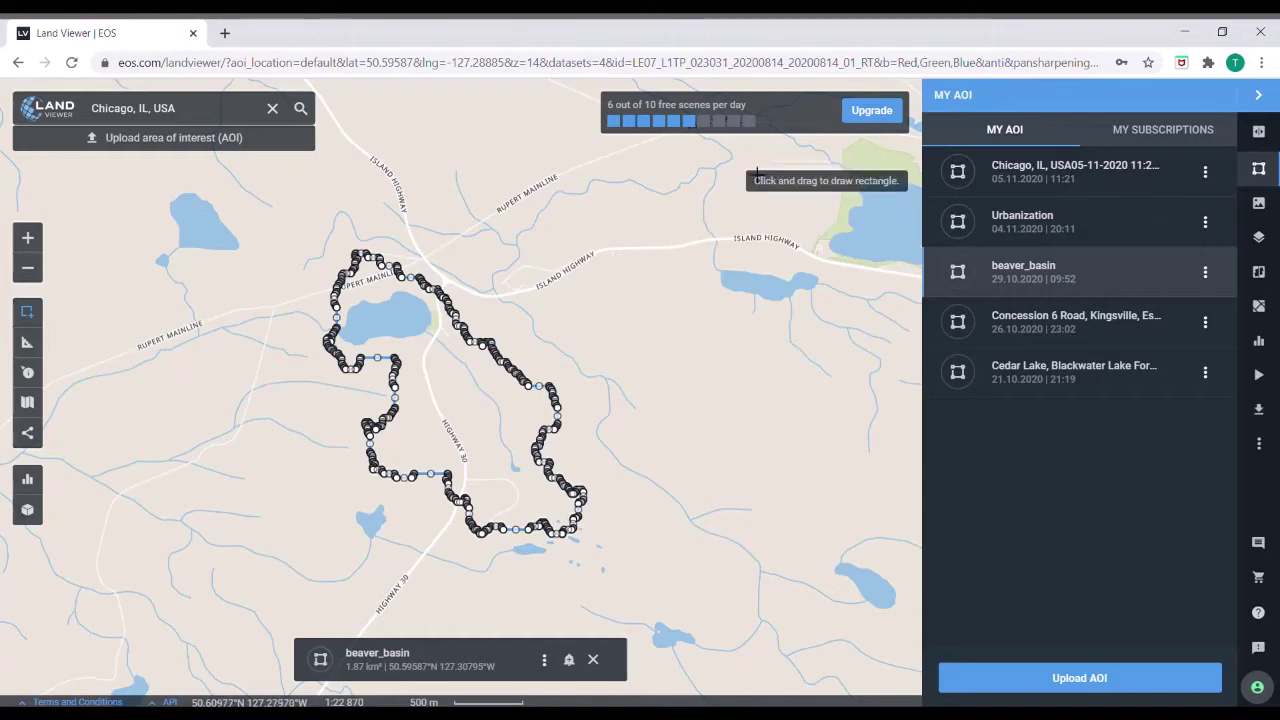
# Step: Load the 30 Jul 2020 Sentinel-2 scene and centre the map on beaver_basin
pyautogui.moveTo(632, 125)
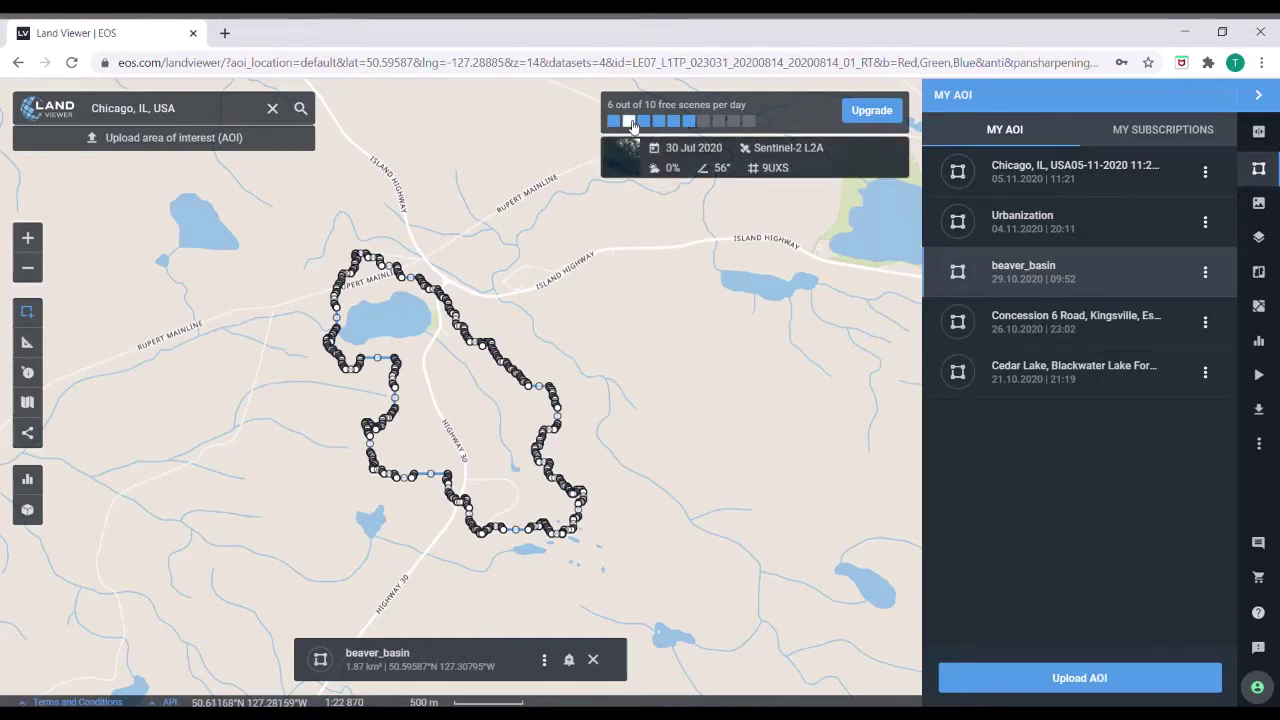
pyautogui.click(632, 125)
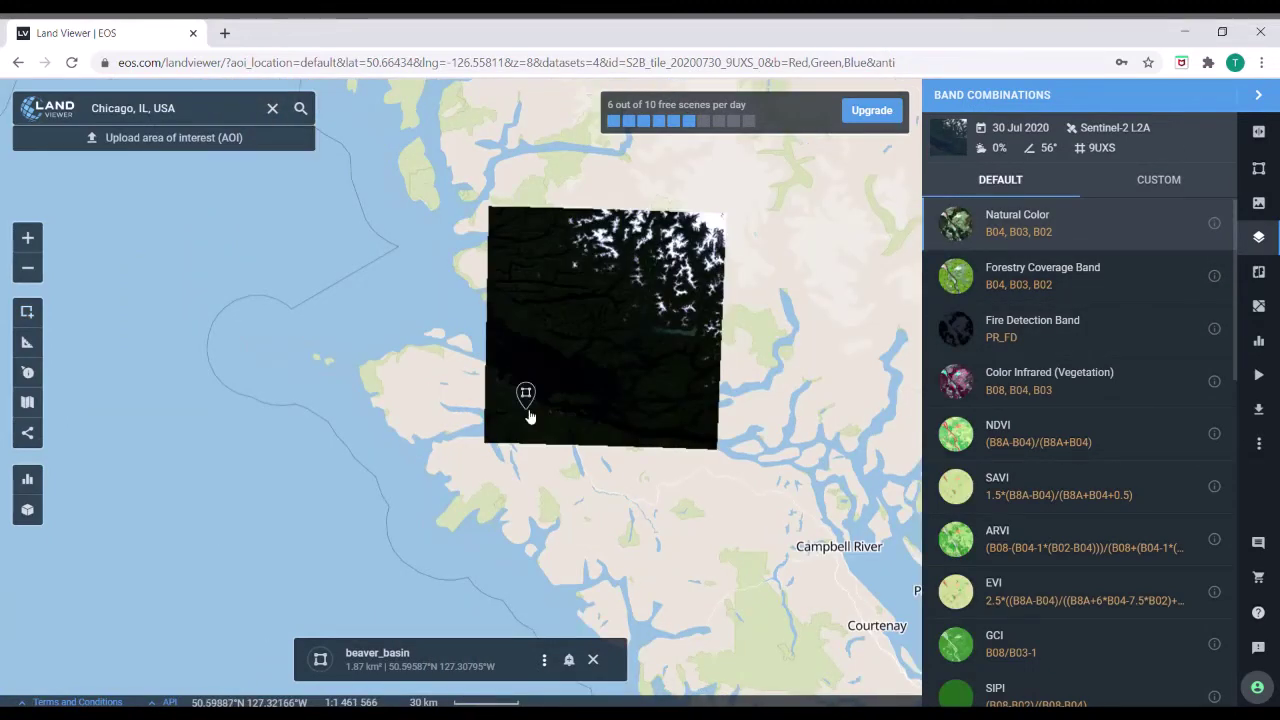
pyautogui.scroll(2, 530, 416)
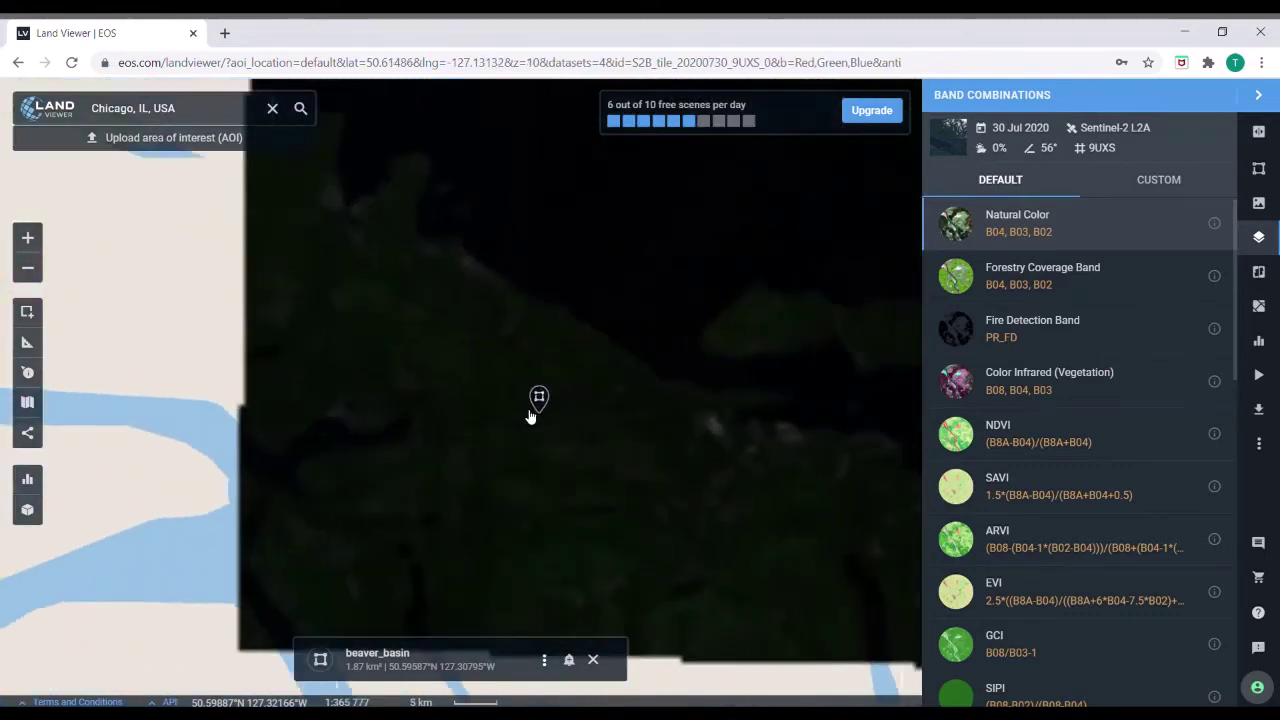
pyautogui.click(531, 411)
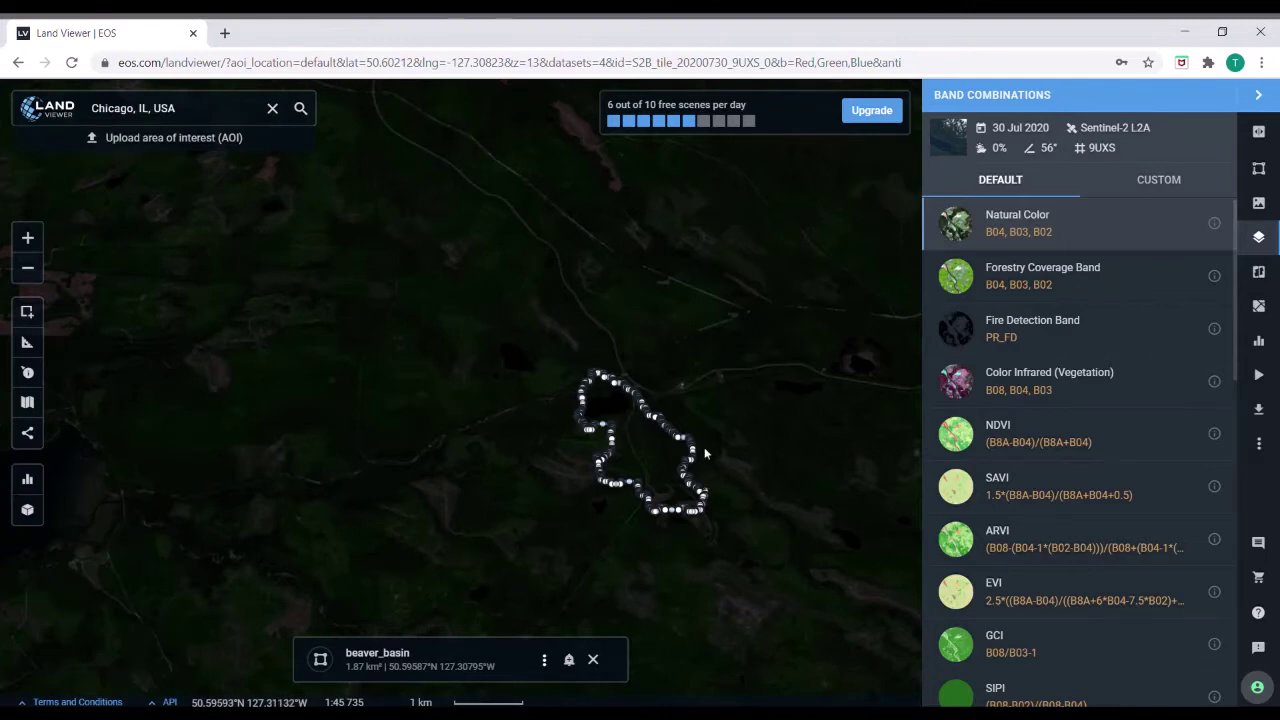
# Step: Zoom in on the basin outline and render the scene as the custom band 11 combination
pyautogui.scroll(2, 704, 453)
pyautogui.moveTo(786, 456); pyautogui.dragTo(660, 453)
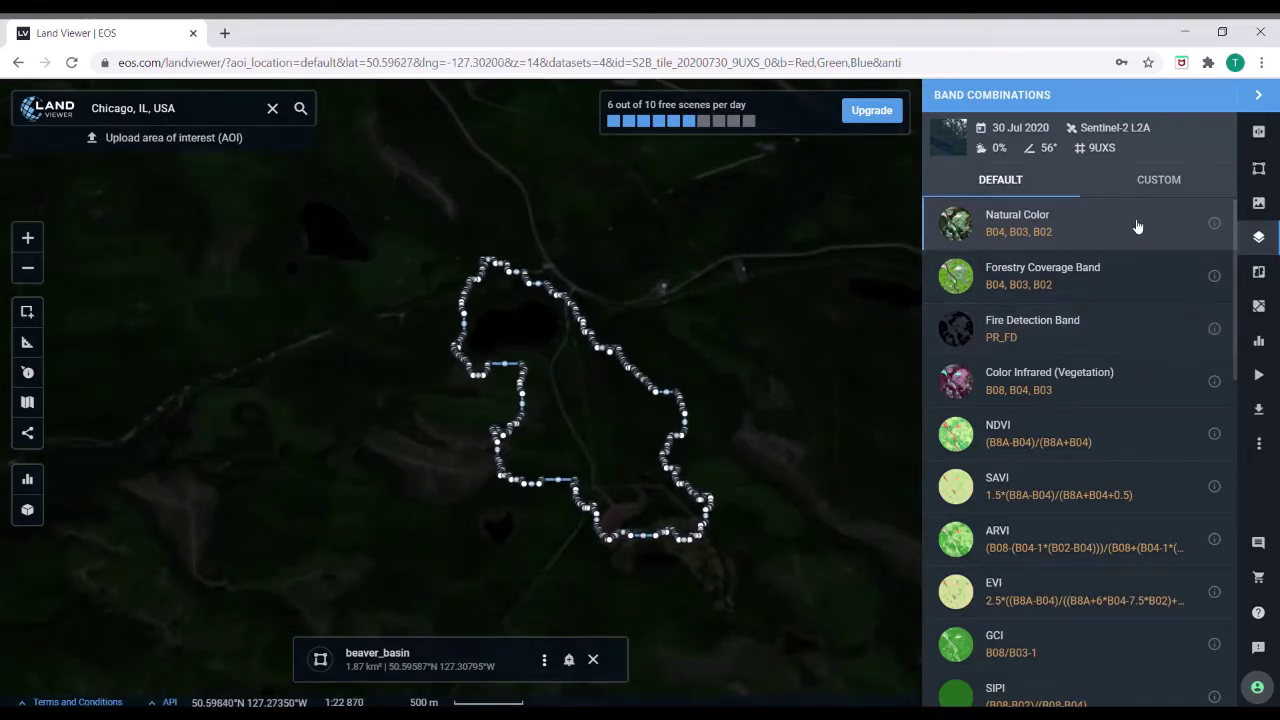
pyautogui.click(1150, 183)
pyautogui.click(1052, 507)
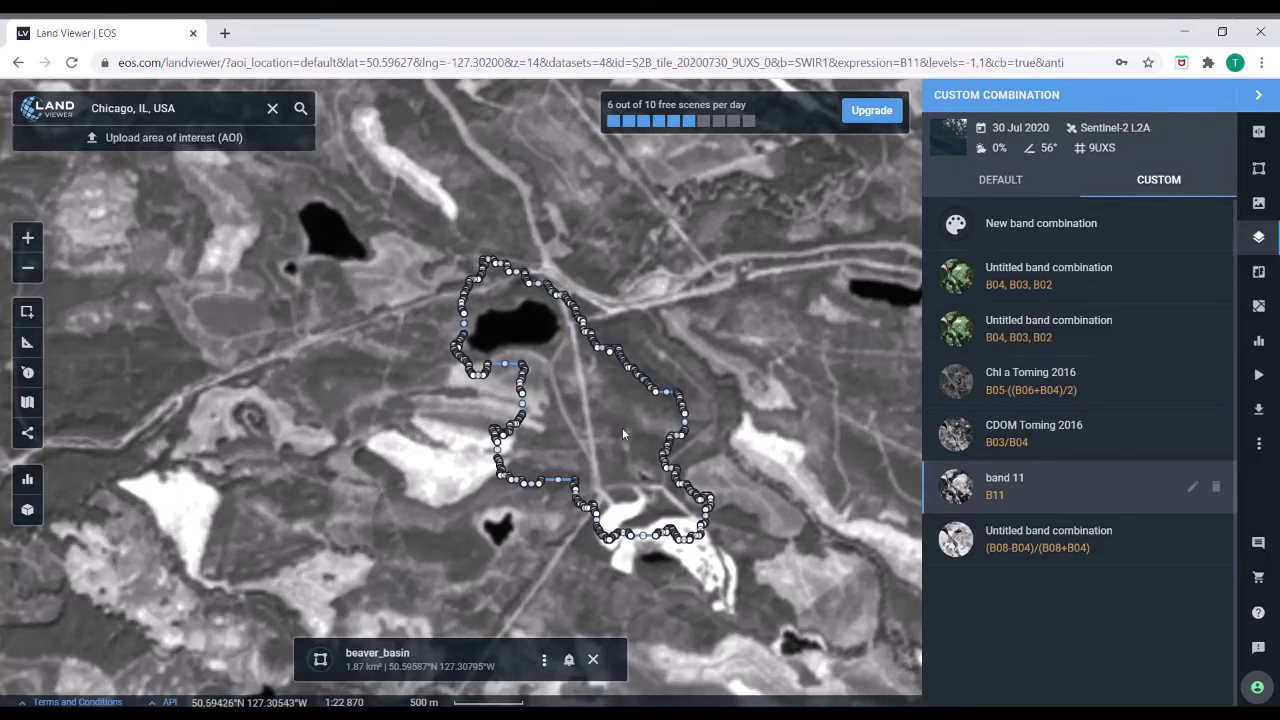
# Step: Preview a 3-class clustering of beaver_basin using band 11
pyautogui.click(1258, 308)
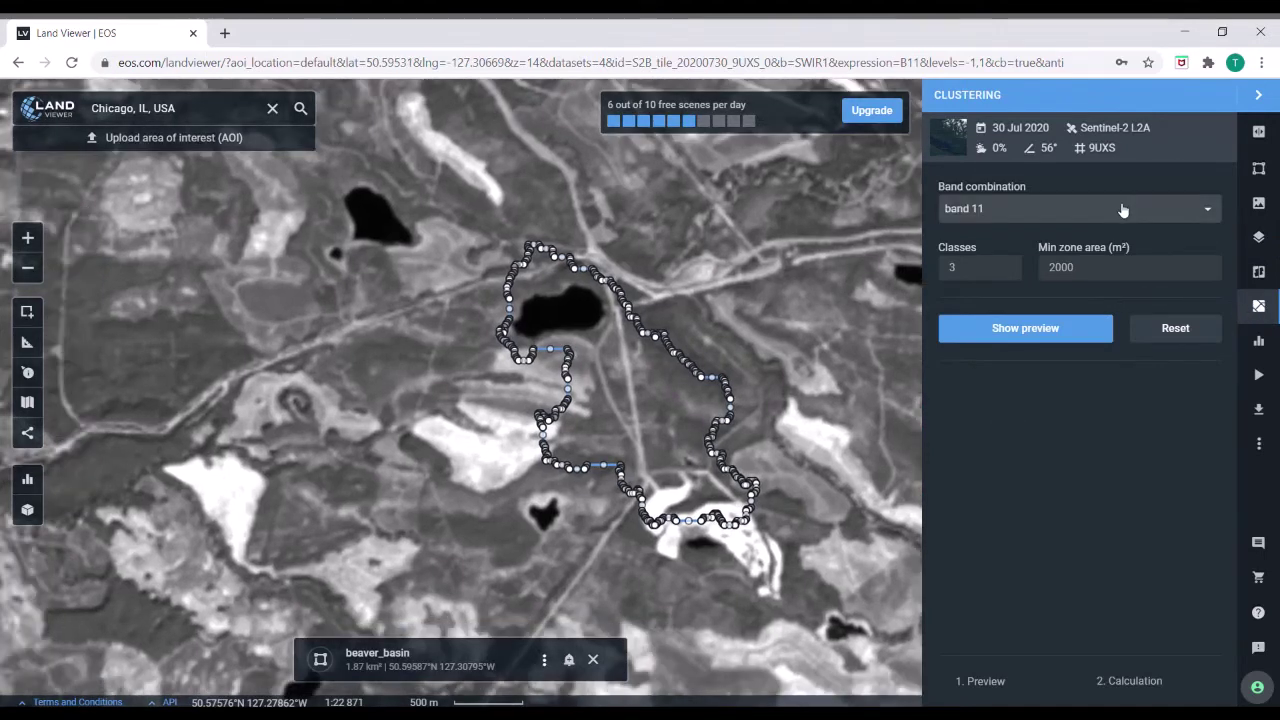
pyautogui.click(1120, 208)
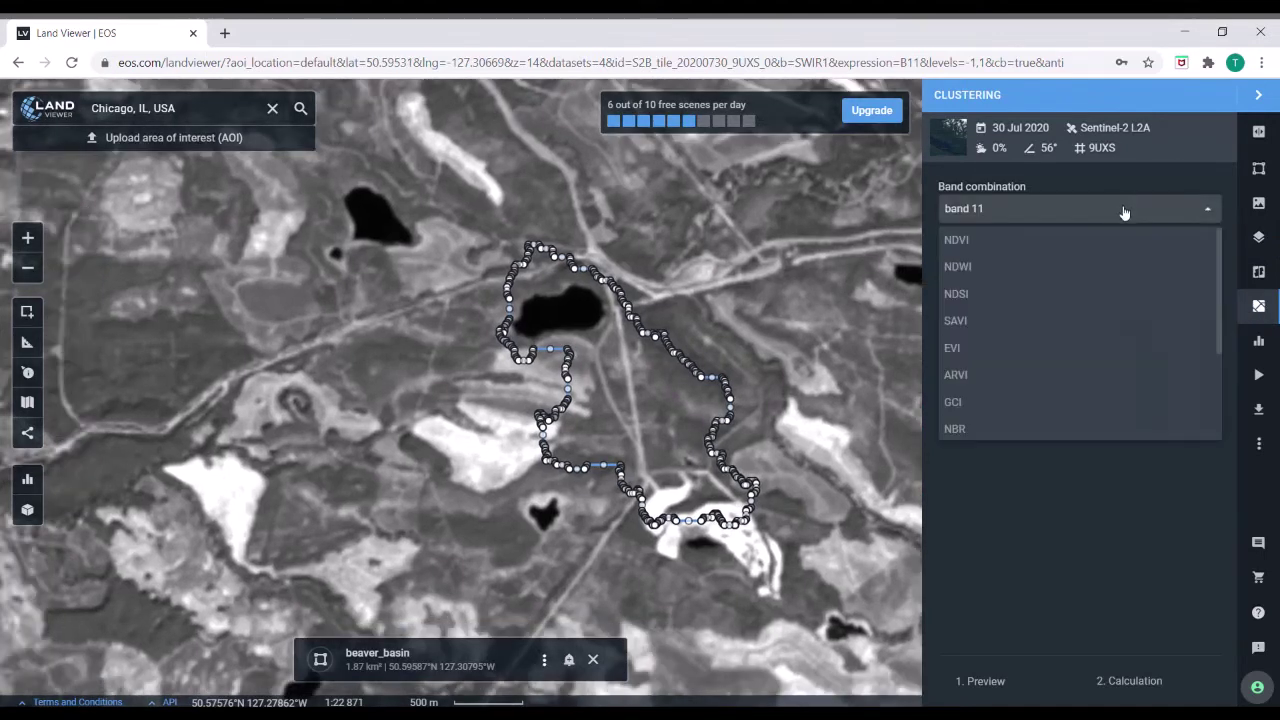
pyautogui.click(964, 374)
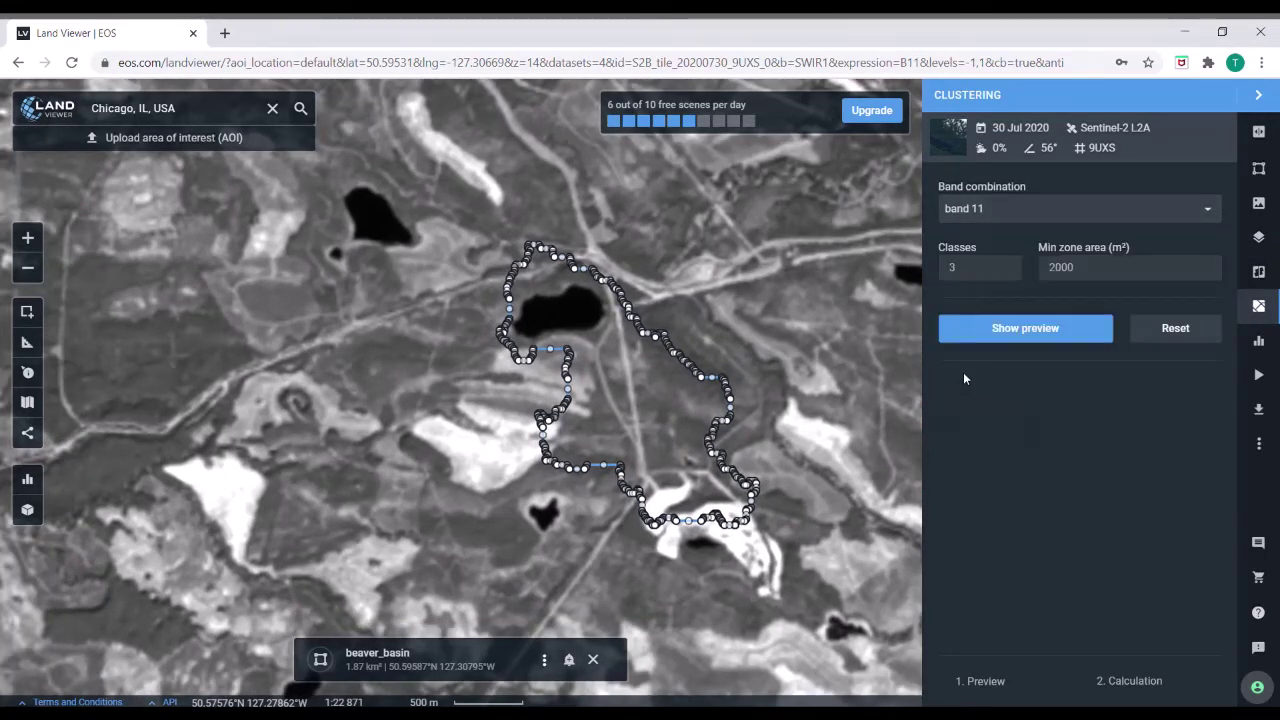
pyautogui.click(1068, 332)
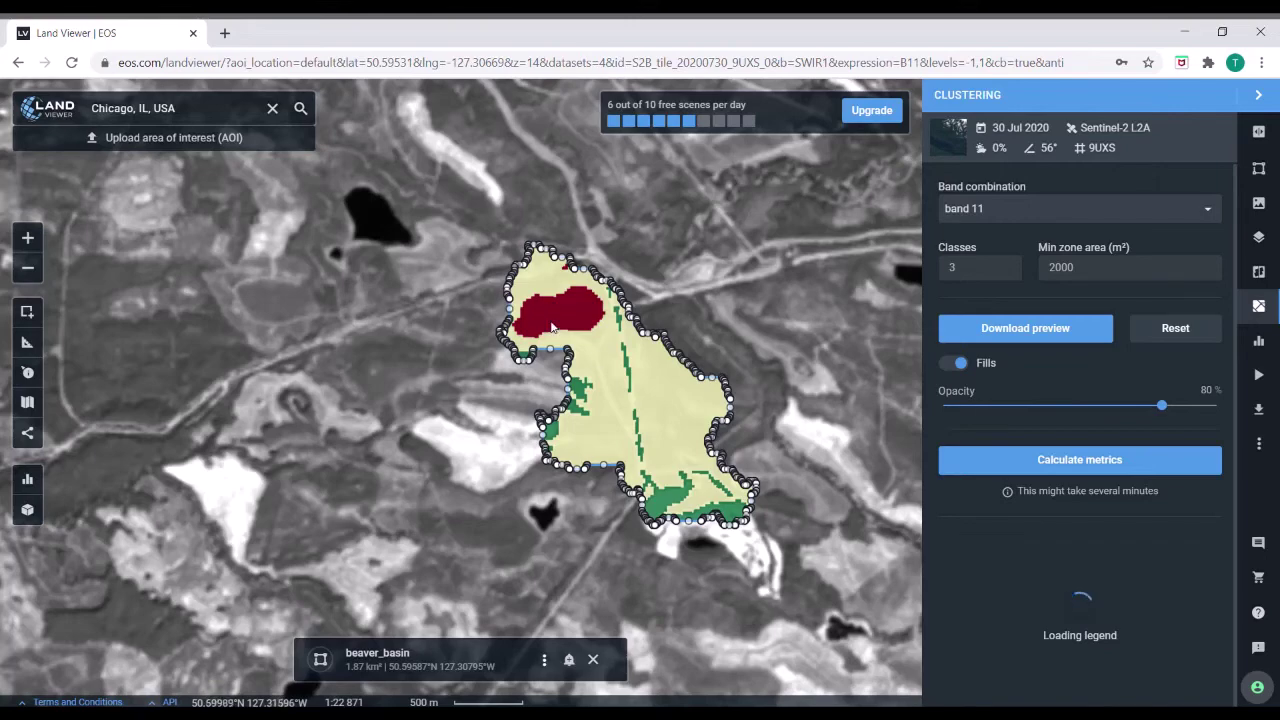
# Step: Fade the cluster fills down to about 1% opacity
pyautogui.scroll(2, 553, 320)
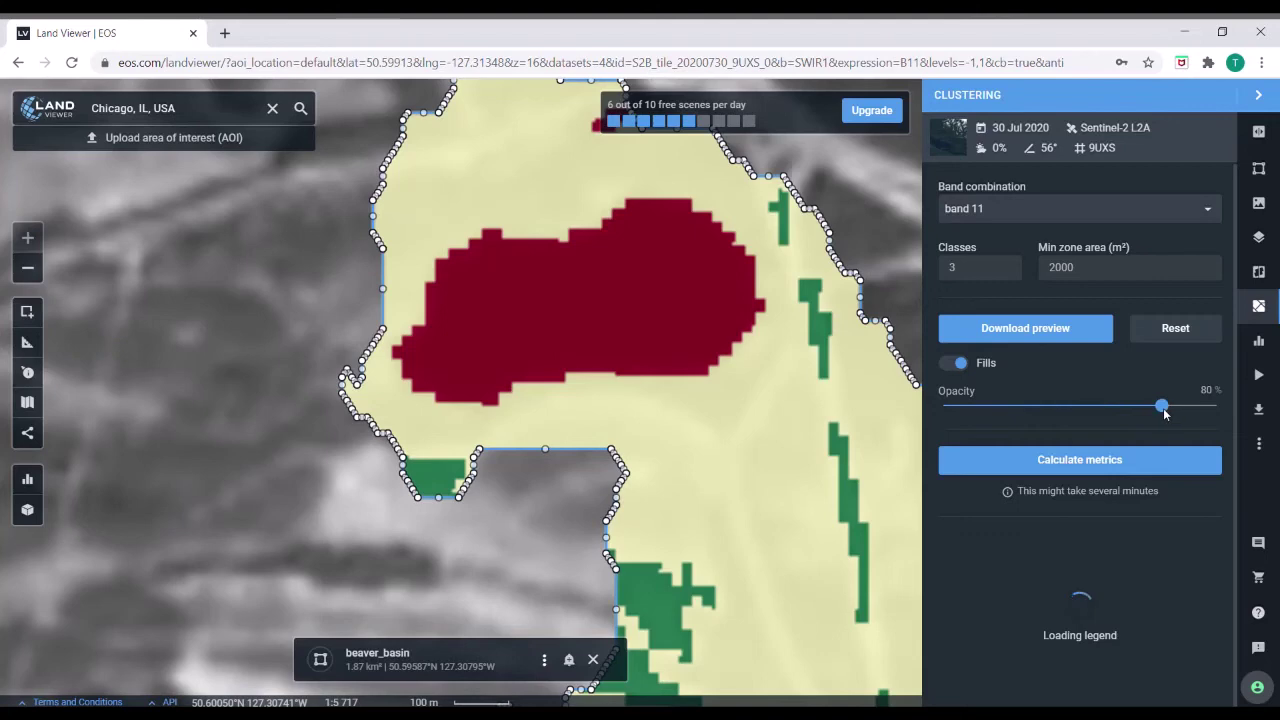
pyautogui.moveTo(1164, 413); pyautogui.dragTo(872, 414)
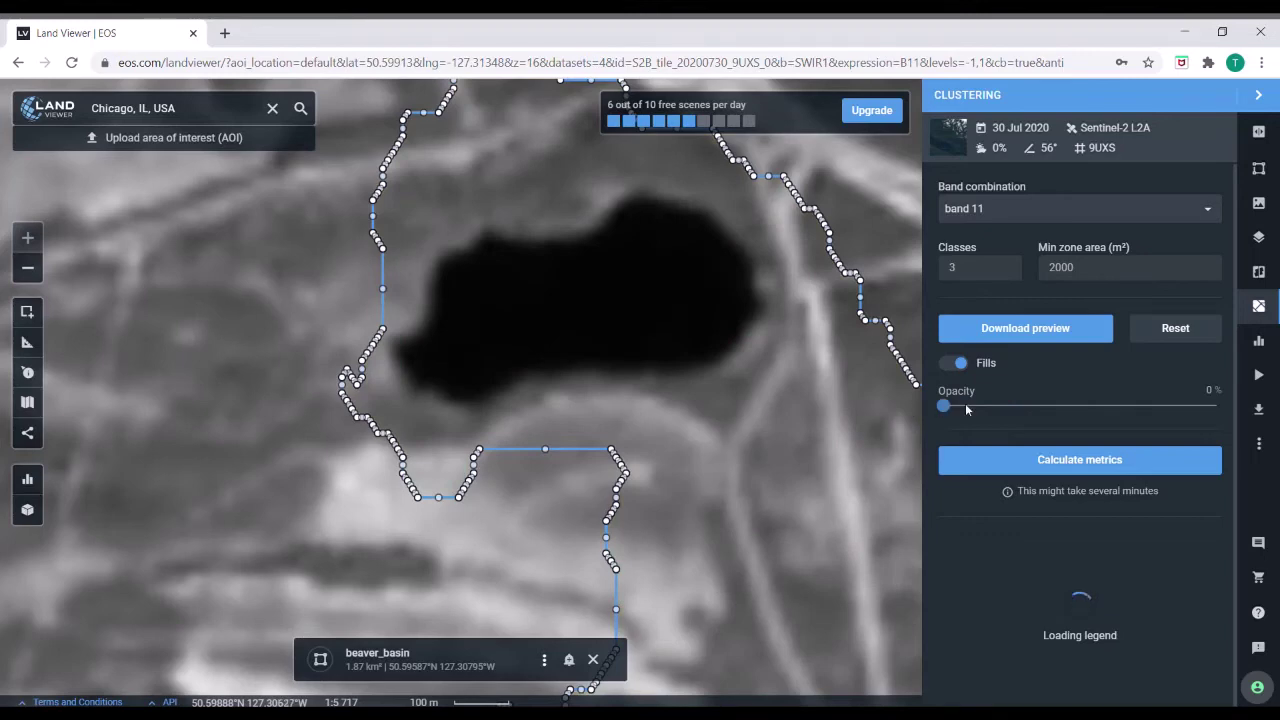
pyautogui.moveTo(965, 403)
pyautogui.mouseDown()
pyautogui.moveTo(1072, 416)
pyautogui.moveTo(946, 406)
pyautogui.mouseUp()
# Step: Calculate clustering metrics, keep .shp as the export format, and set fill opacity to 74%
pyautogui.click(1023, 459)
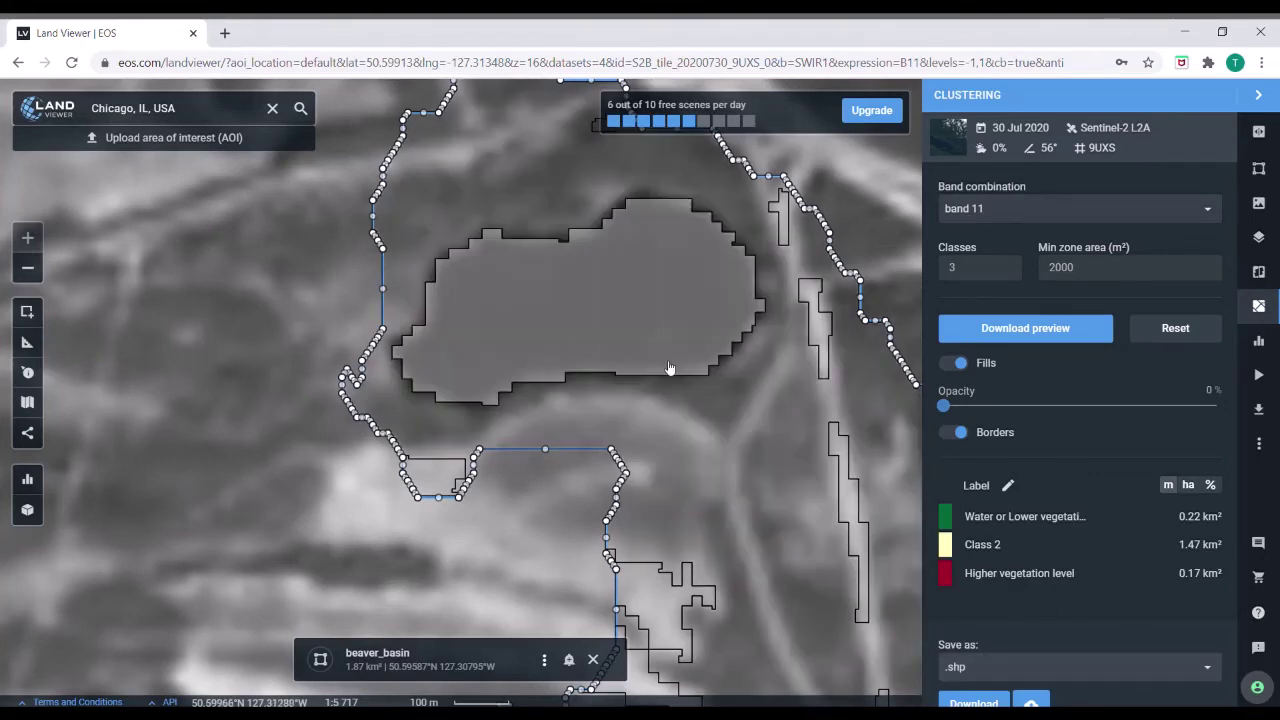
pyautogui.click(1168, 668)
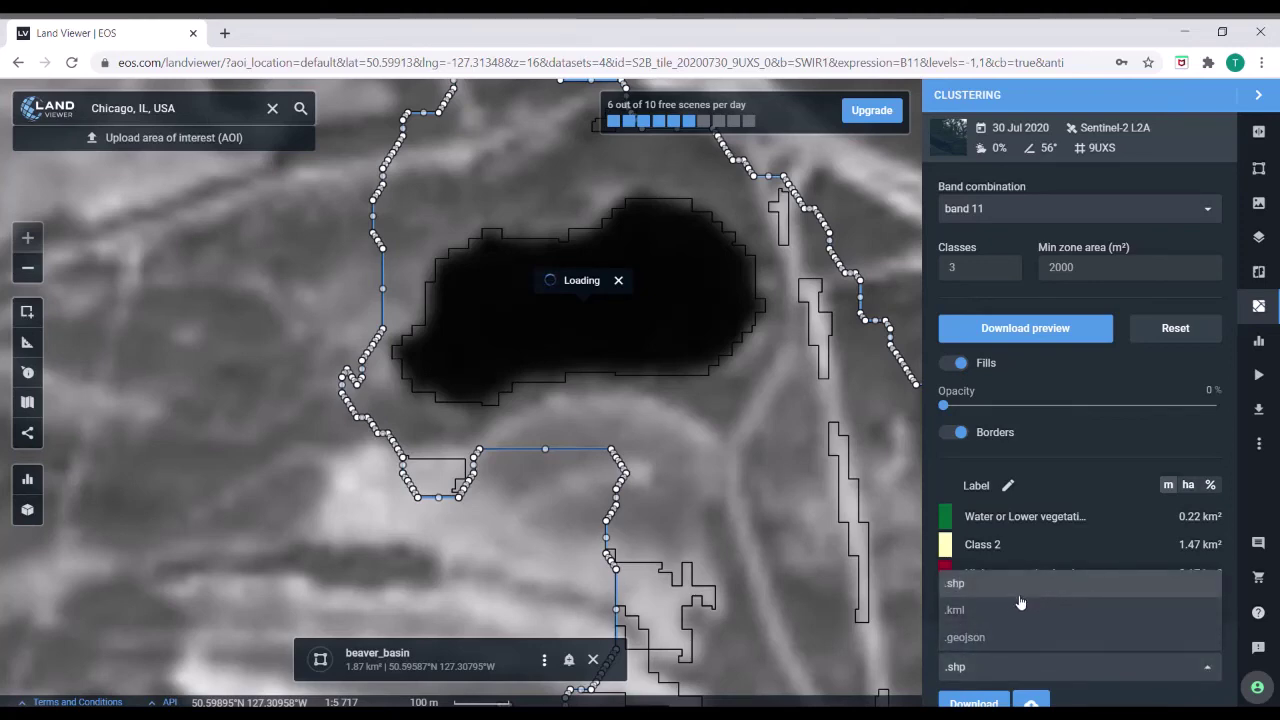
pyautogui.click(1064, 468)
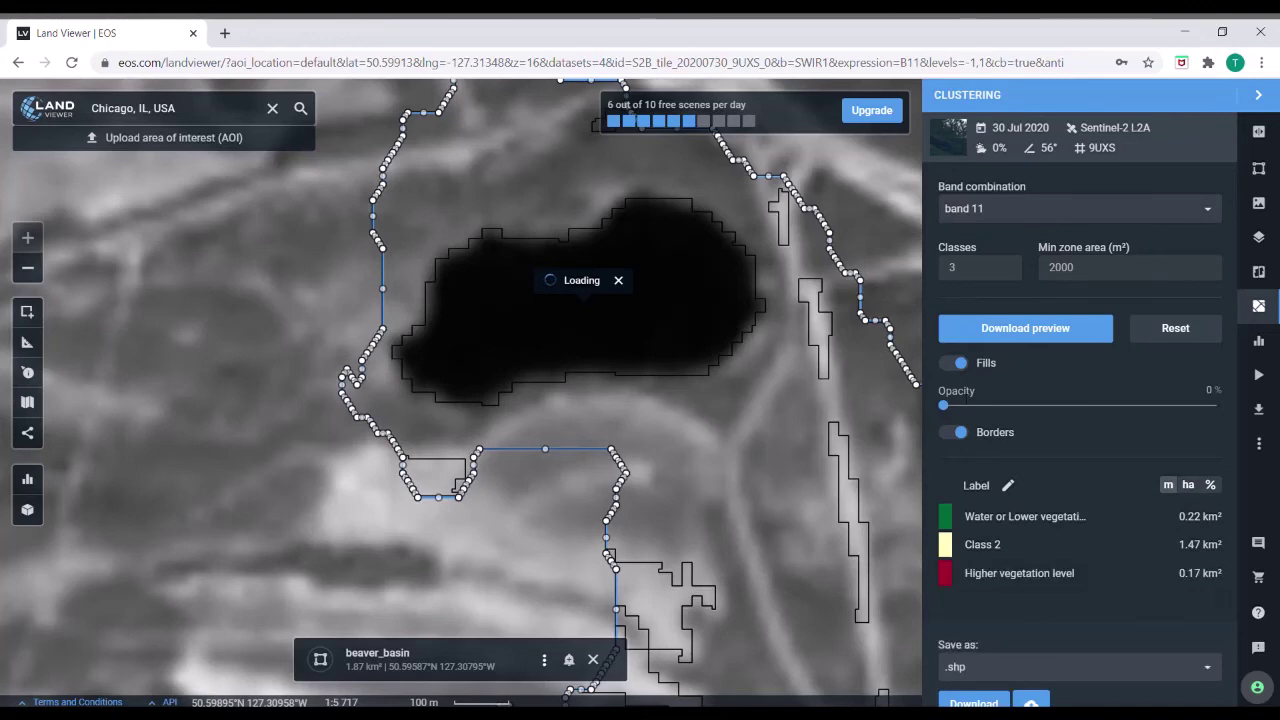
pyautogui.moveTo(943, 407); pyautogui.dragTo(1145, 407)
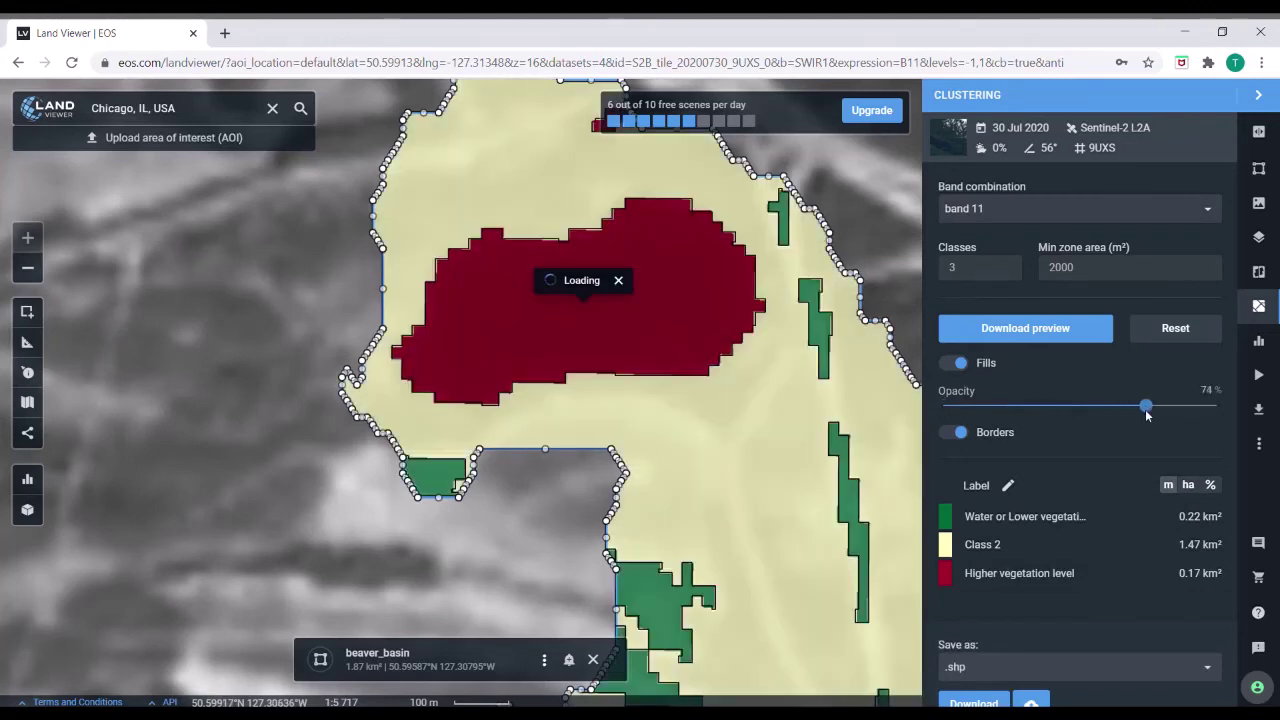